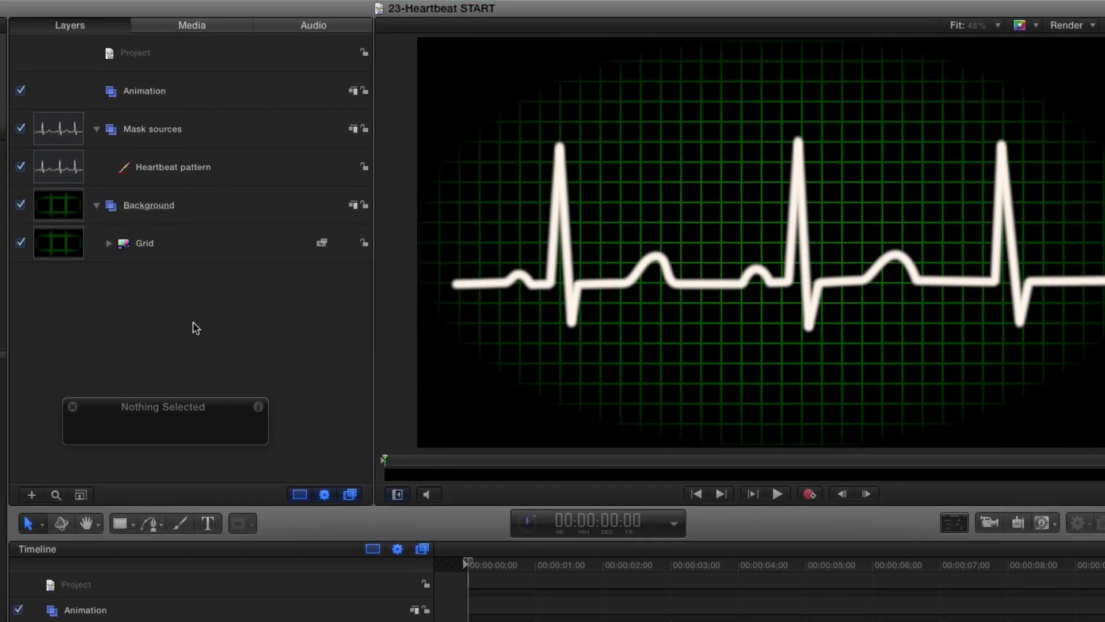
Expand the Grid layer and select its Vignette.
left_click(370, 203)
left_click(109, 244)
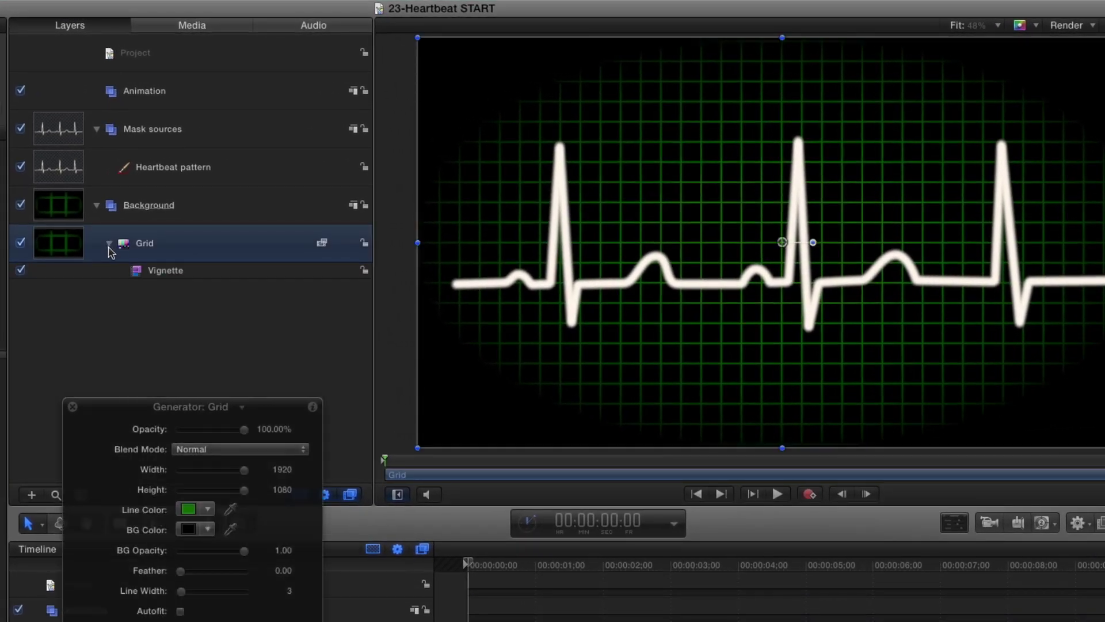
left_click(173, 271)
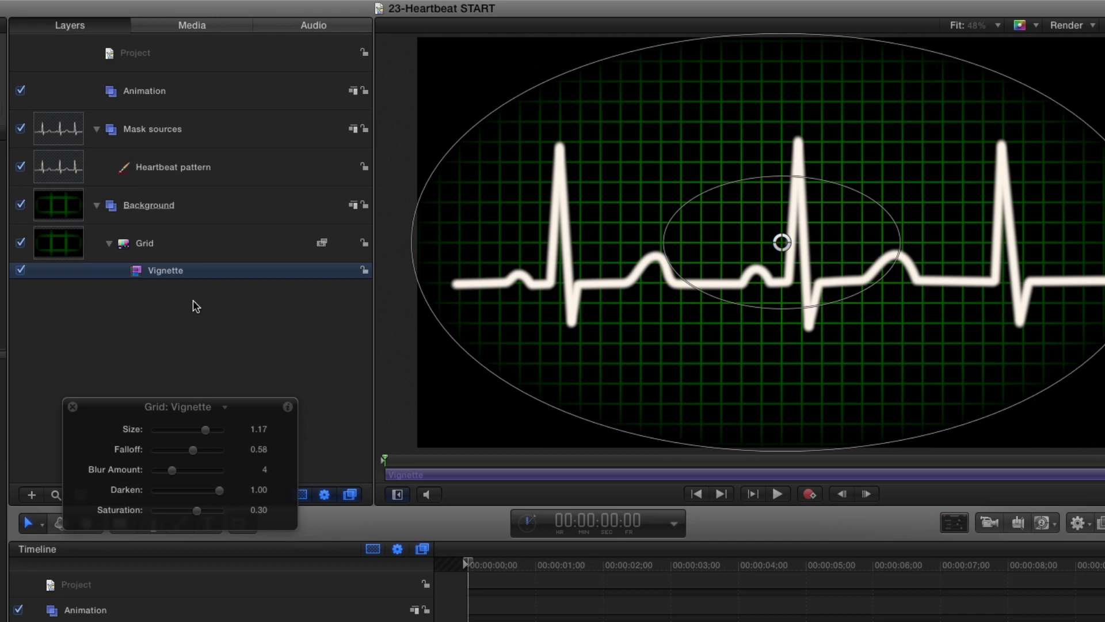
Show the Heartbeat pattern's Shape settings, keeping its Airbrush outline at width 35.
left_click(223, 175)
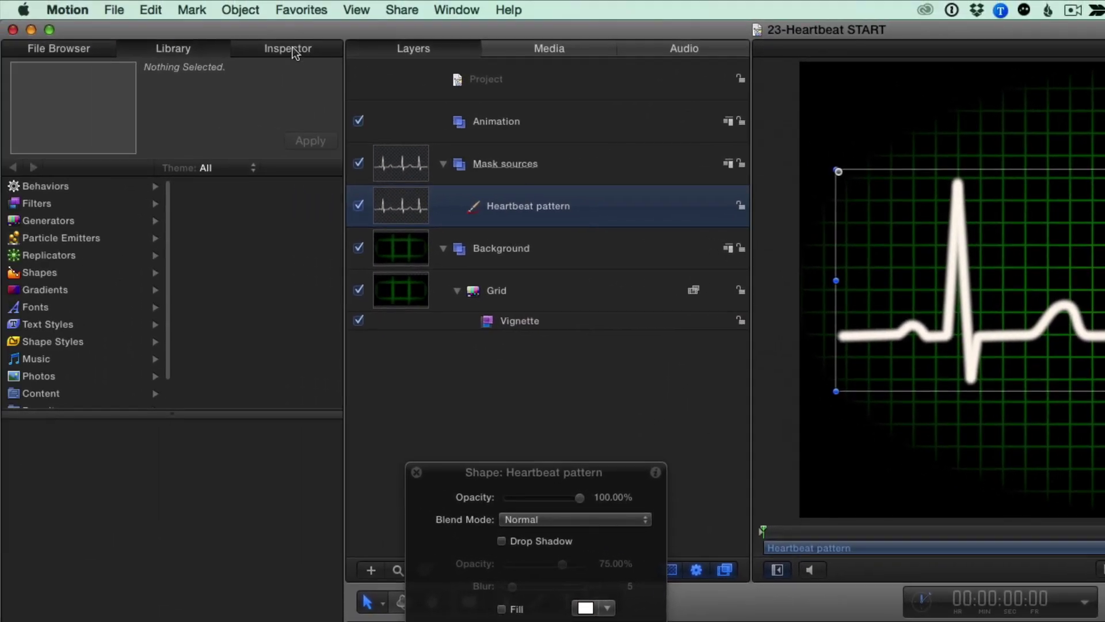
left_click(294, 52)
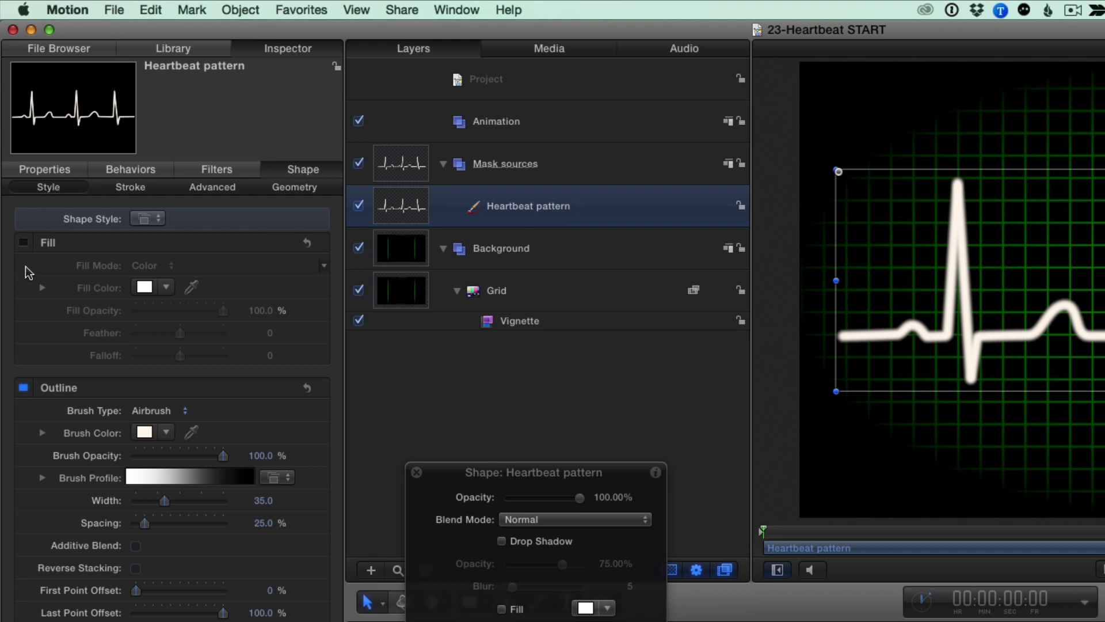
left_click(179, 412)
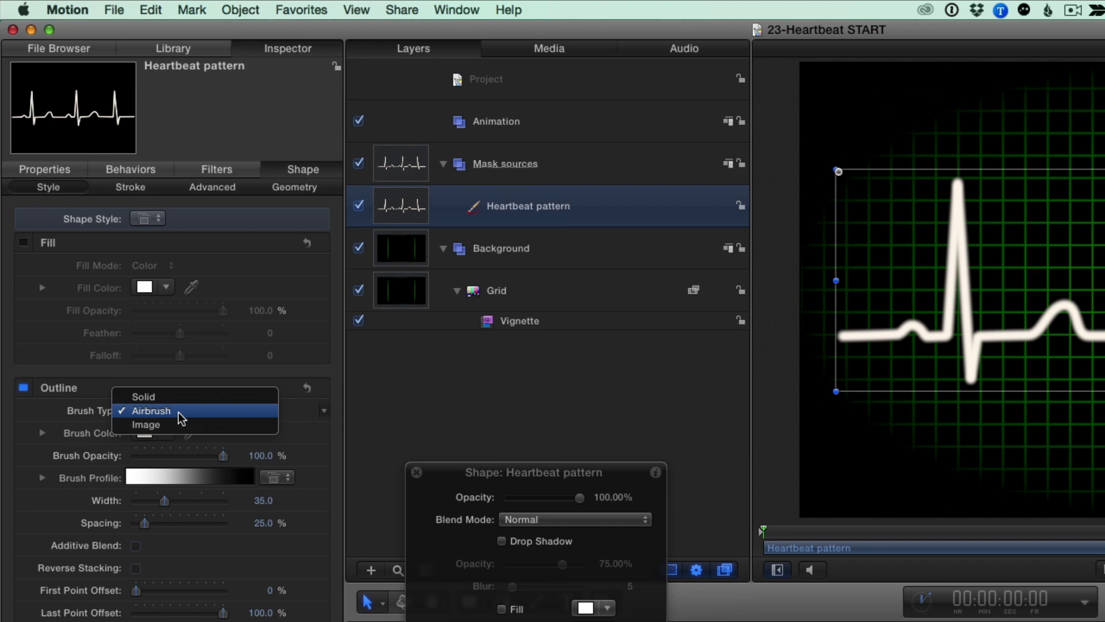
left_click(299, 415)
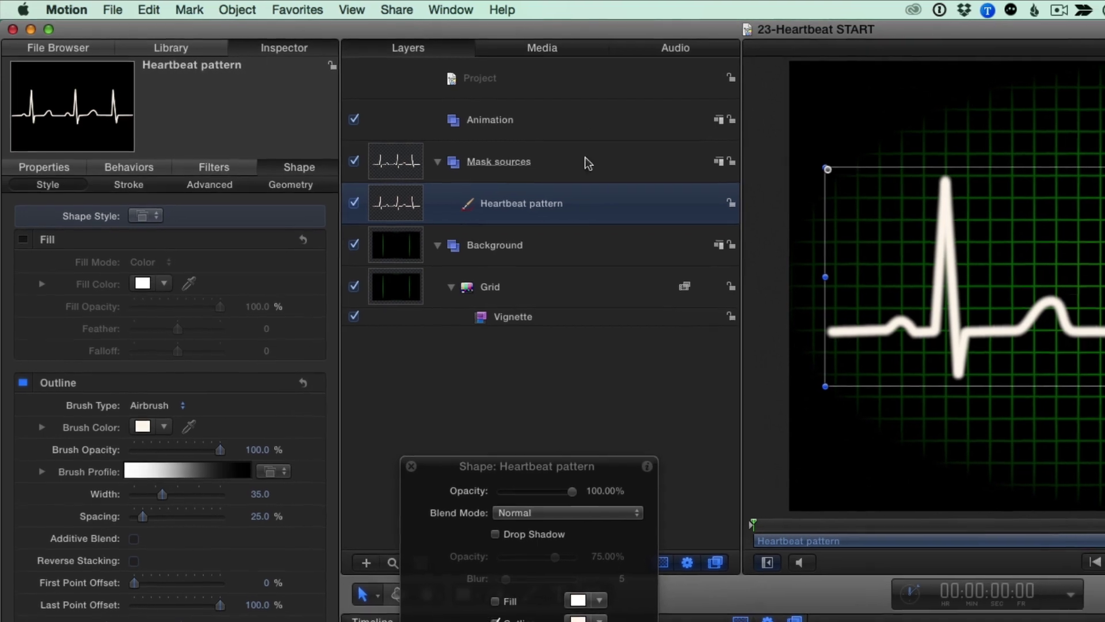
Draw a wide rectangle over most of the canvas in the Animation group and set its fill to Gradient.
left_click(587, 123)
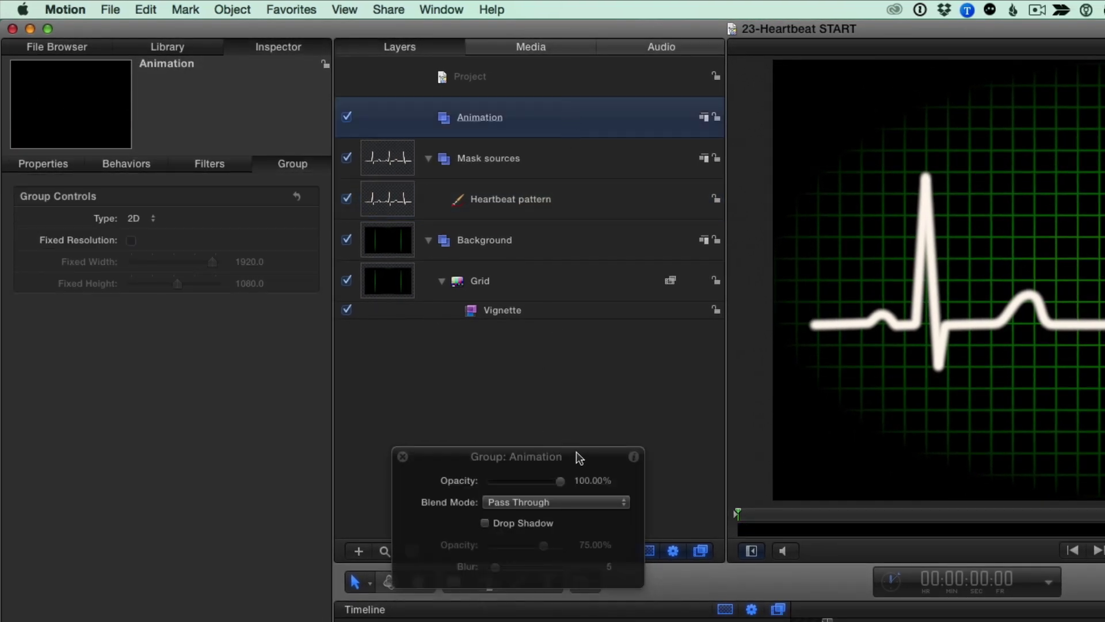
left_click_drag(579, 458, 562, 360)
left_click(452, 583)
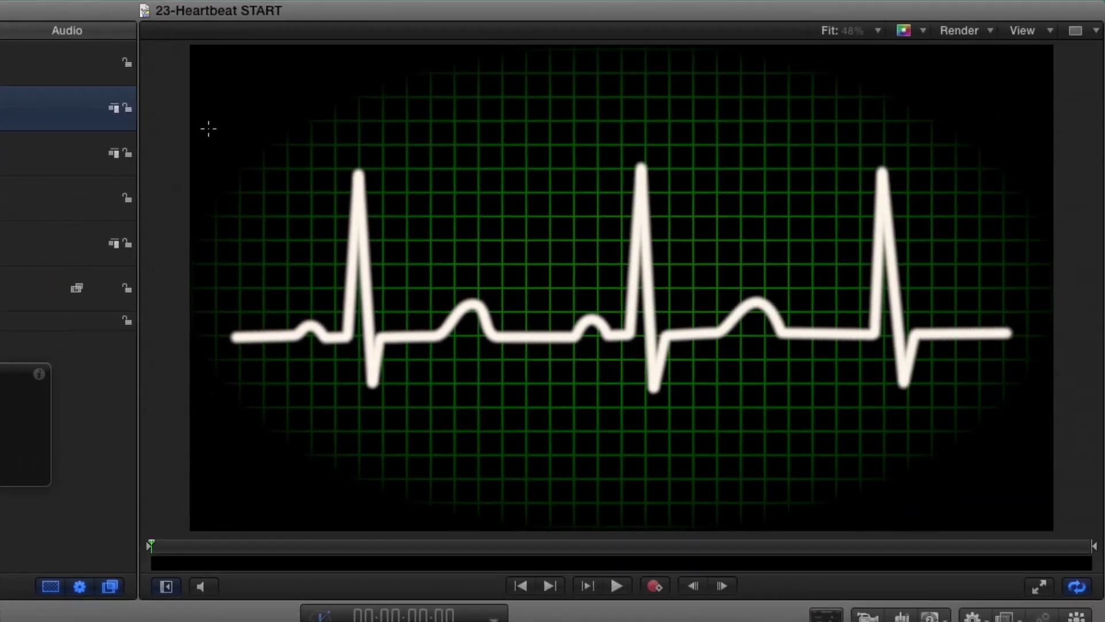
left_click_drag(789, 134, 888, 282)
mouse_move(316, 289)
left_mouse_down()
mouse_move(710, 389)
mouse_move(1073, 451)
mouse_move(1034, 431)
left_mouse_up()
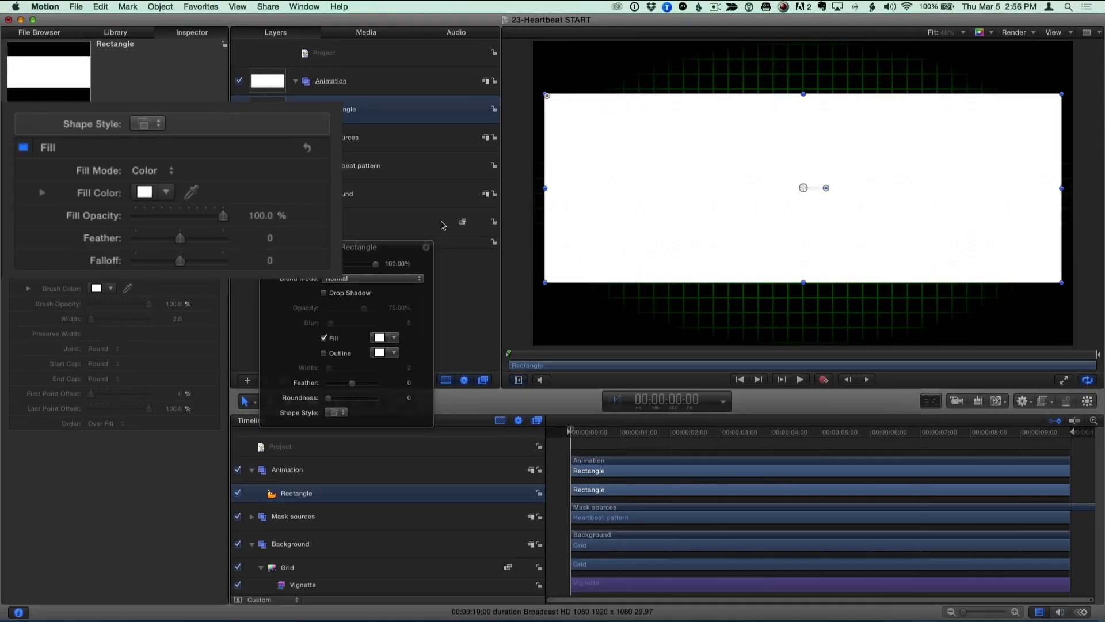
left_click(165, 171)
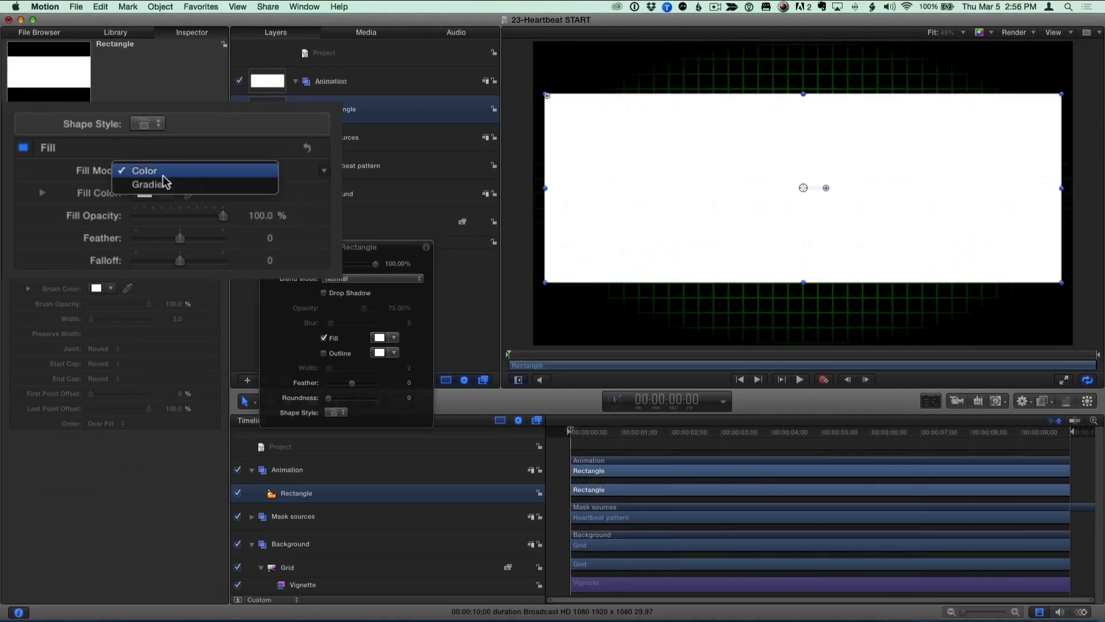
left_click(161, 185)
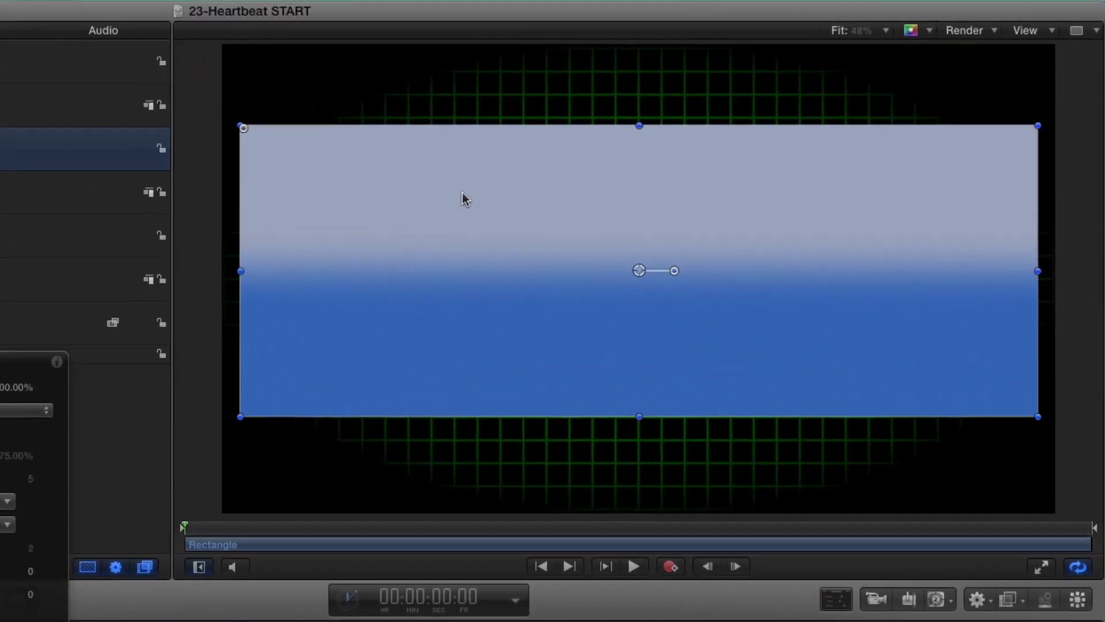
Turn the rectangle's gradient horizontal, black on the left to green on the right, with a stop near the left end.
right_click(691, 137)
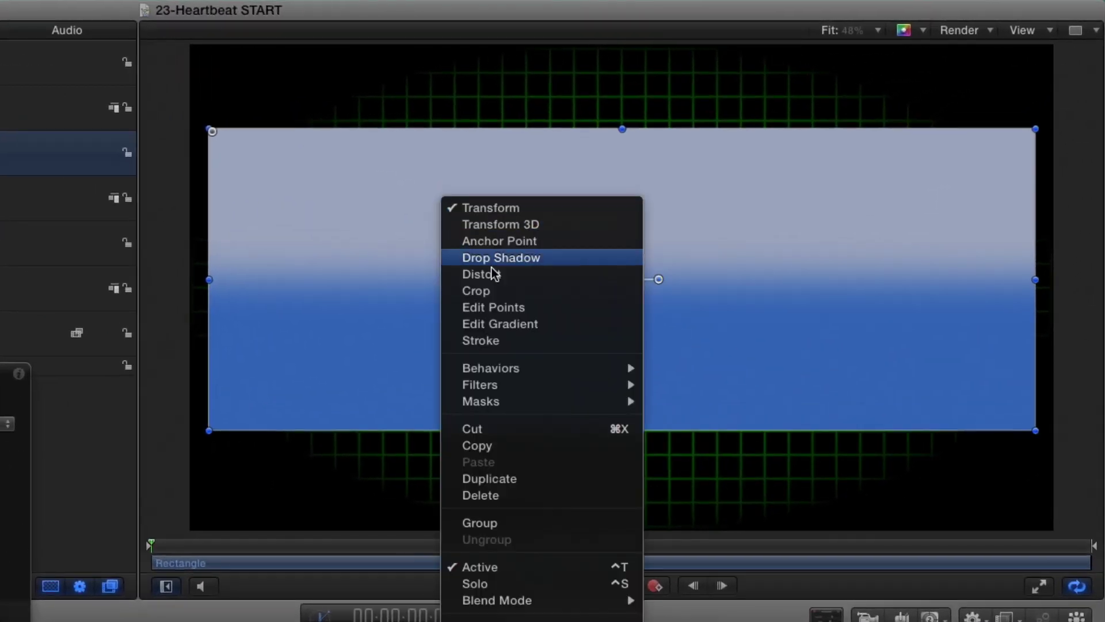
left_click(540, 326)
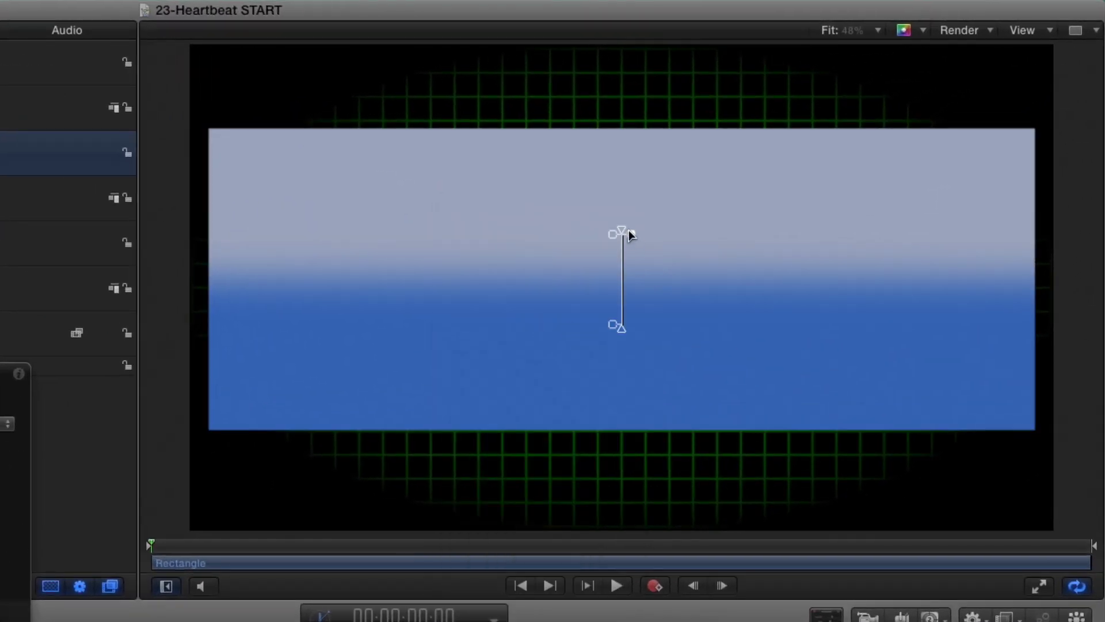
left_click_drag(630, 235, 1000, 266)
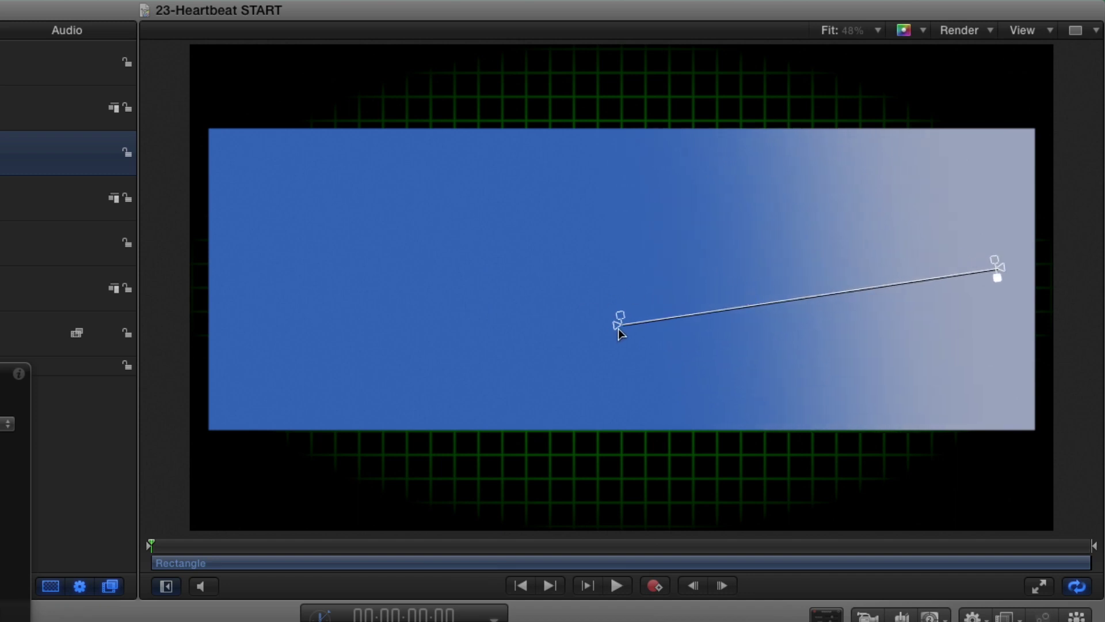
left_click_drag(618, 329, 282, 171)
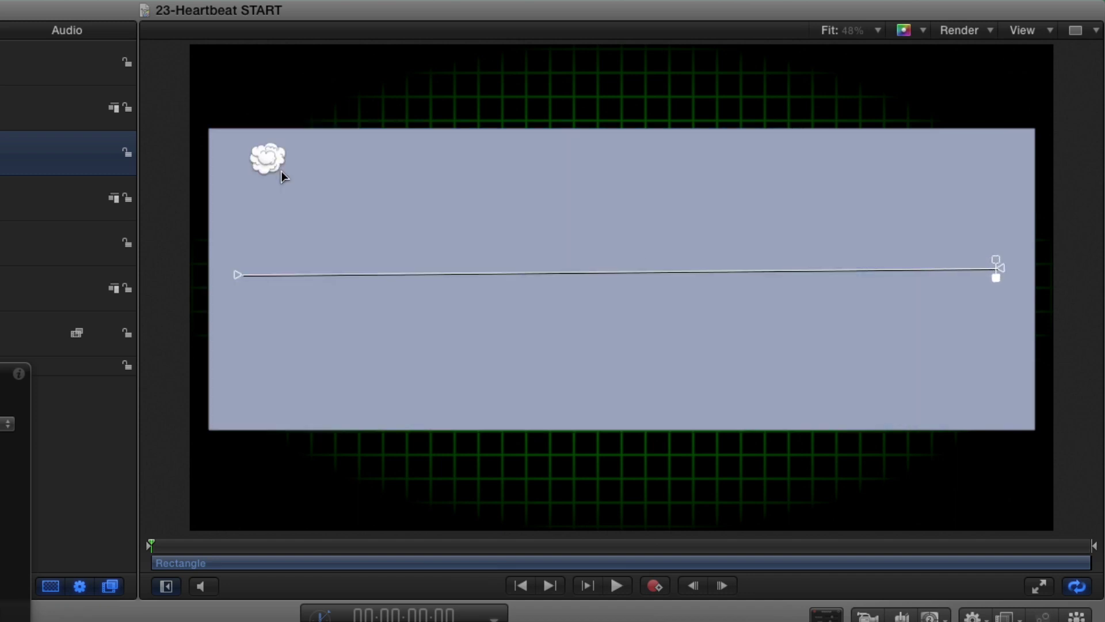
left_click_drag(996, 275, 1007, 227)
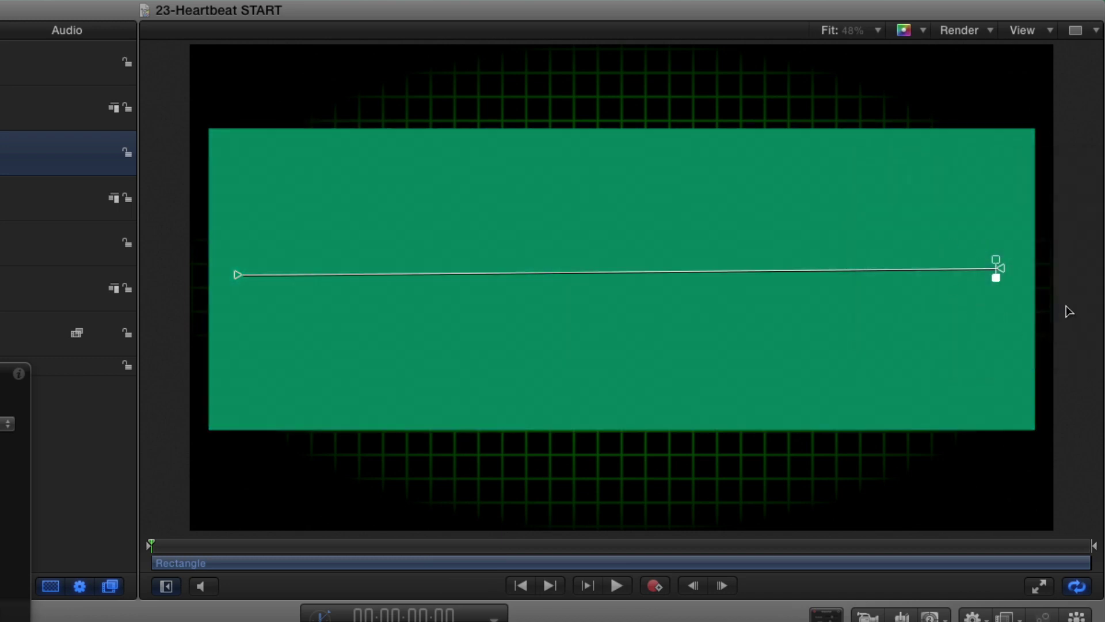
left_click_drag(995, 281, 345, 365)
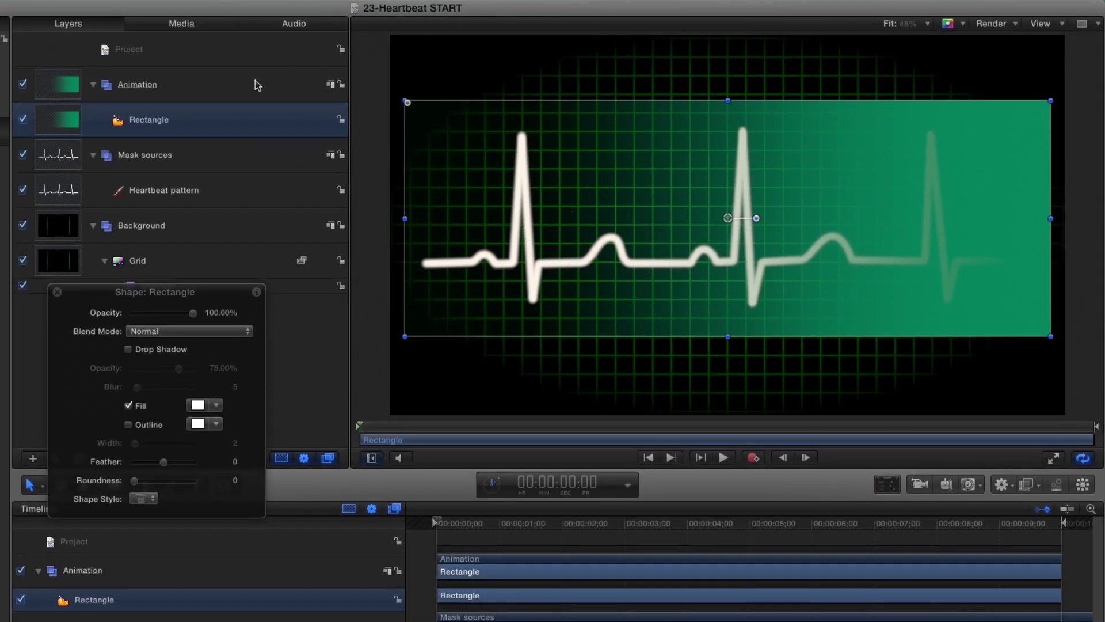
Record position keyframes moving the Animation group from off-canvas left at 0:00 to off-canvas right at 3:00.
left_click(257, 85)
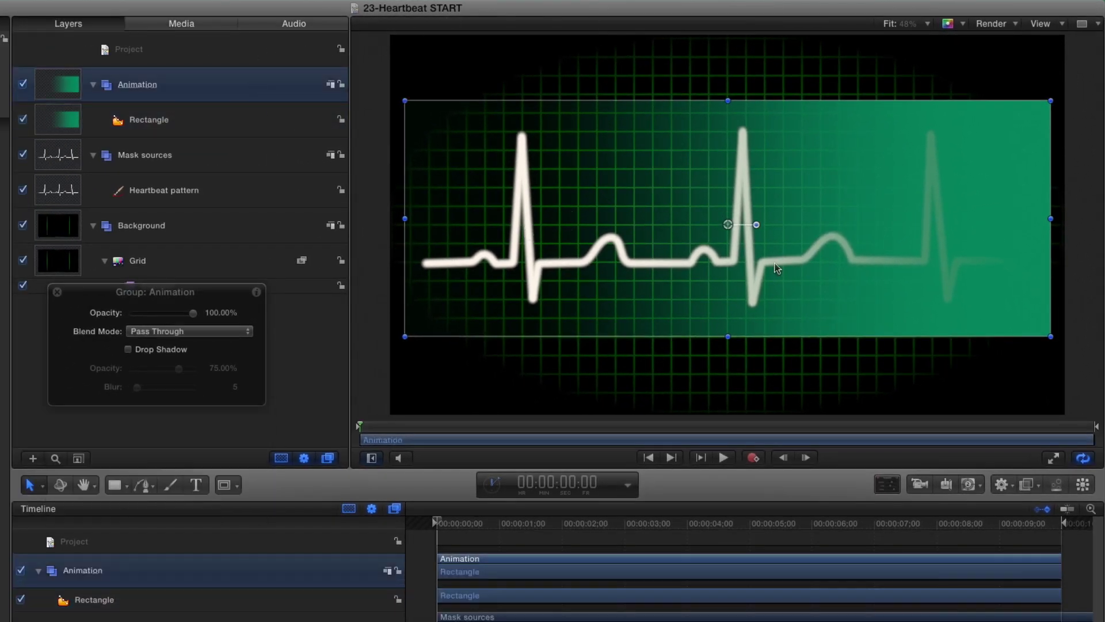
left_click_drag(989, 279, 382, 271)
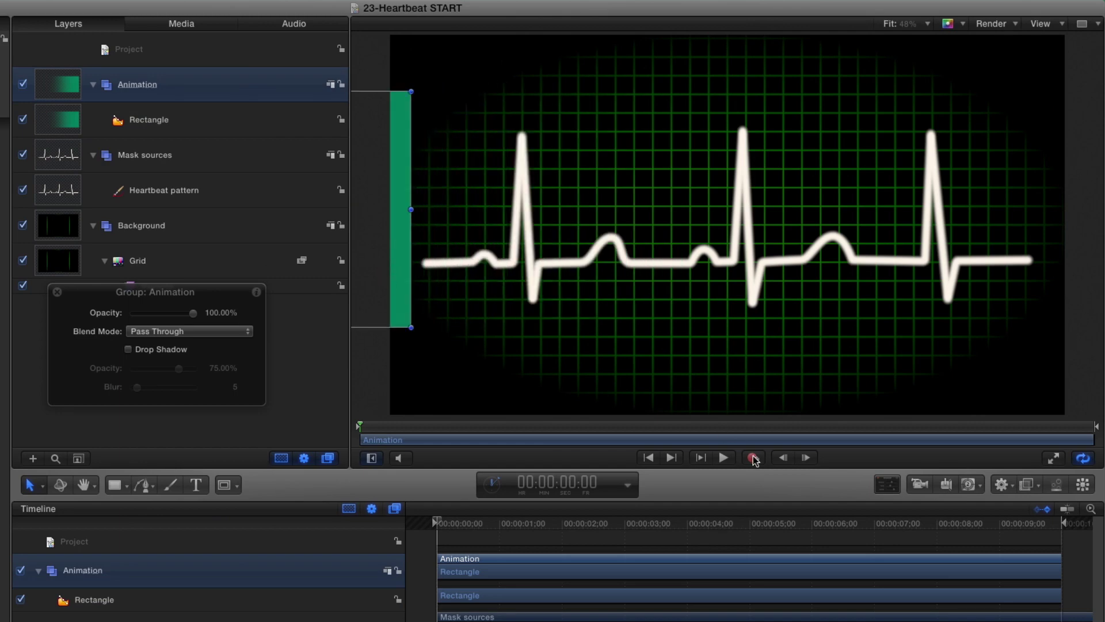
left_click(587, 487)
type("300")
key("Return")
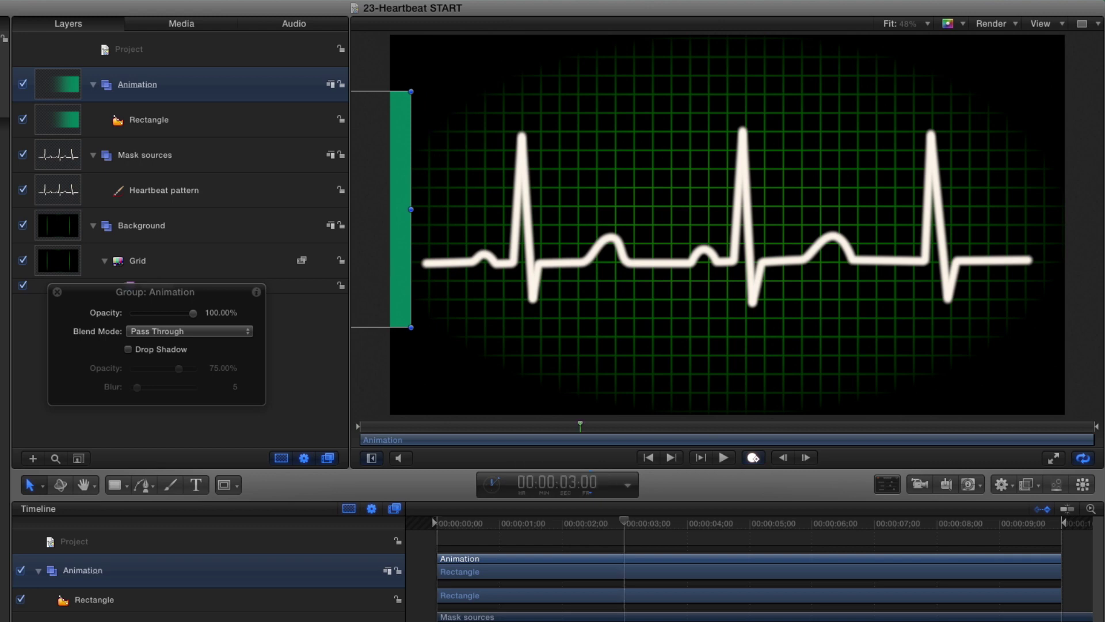
key("a")
left_click_drag(400, 260, 1036, 274)
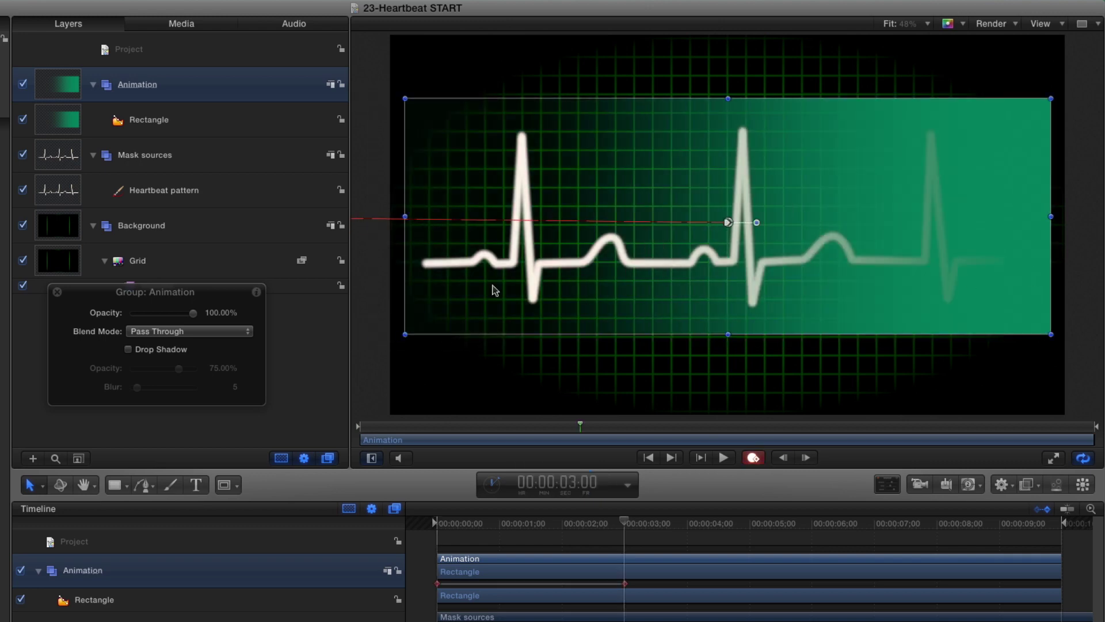
left_click_drag(493, 291, 1065, 300)
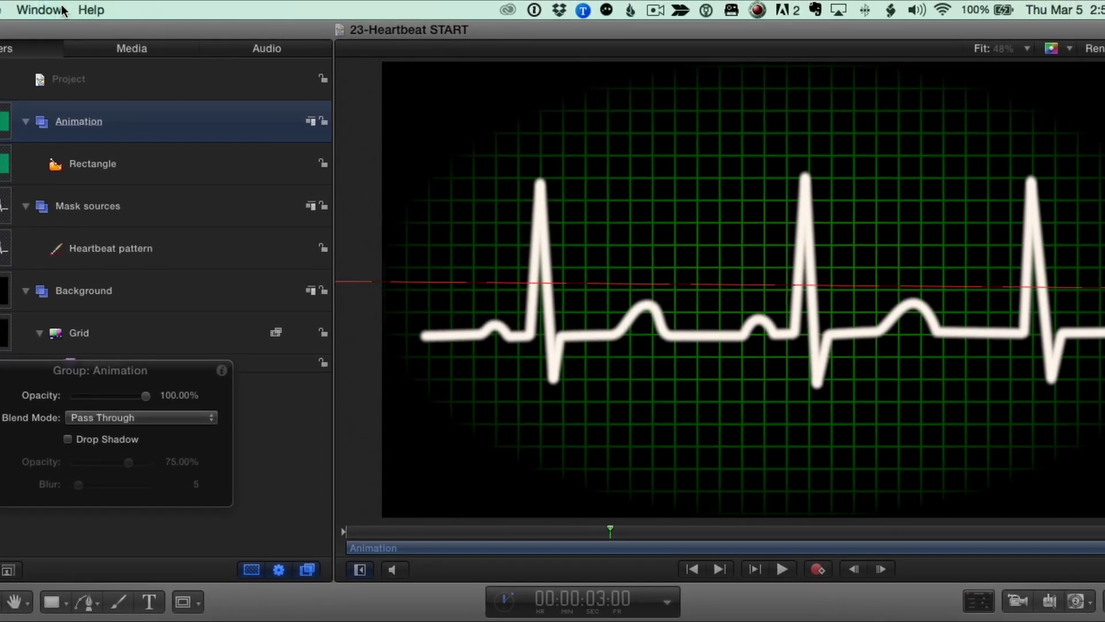
In the Keyframe Editor, make Position.X linear and set it to repeat after the last keyframe.
left_click(119, 0)
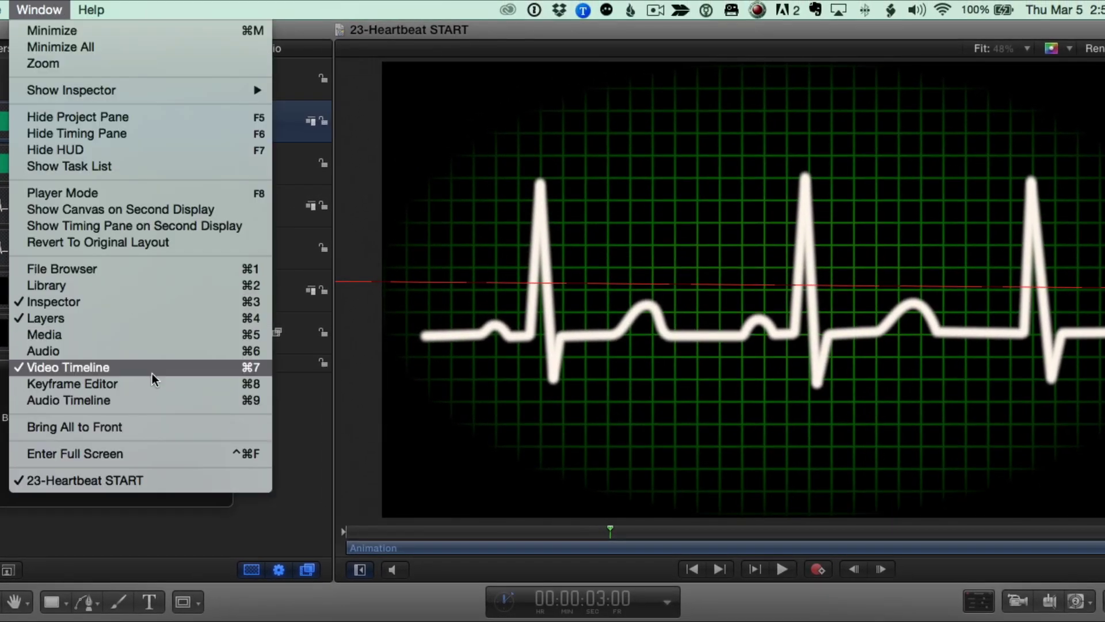
left_click(181, 385)
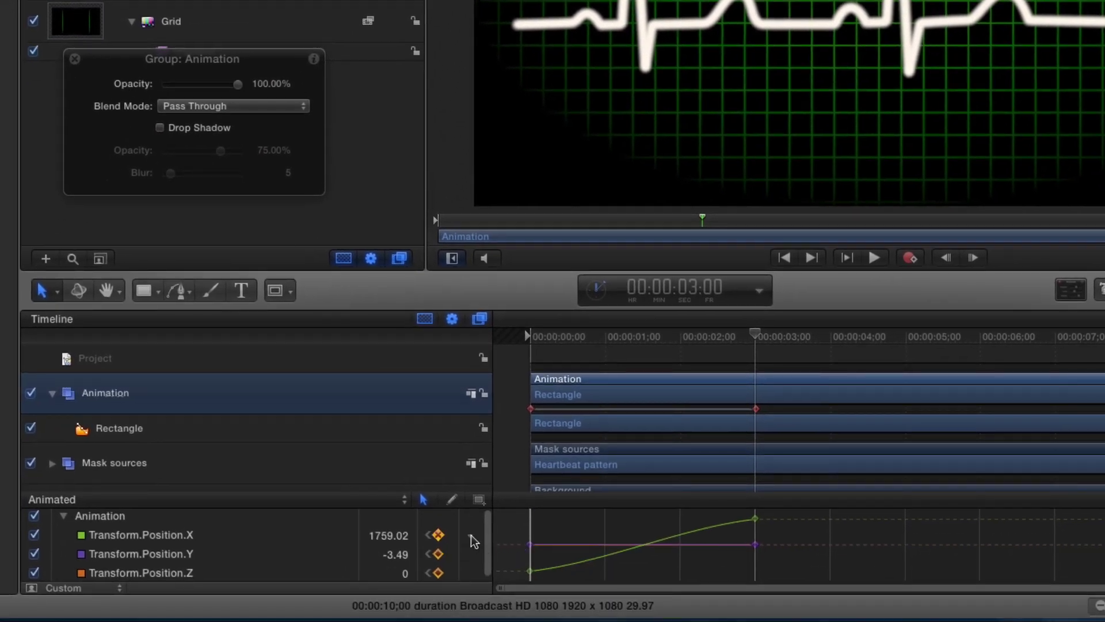
left_click(470, 535)
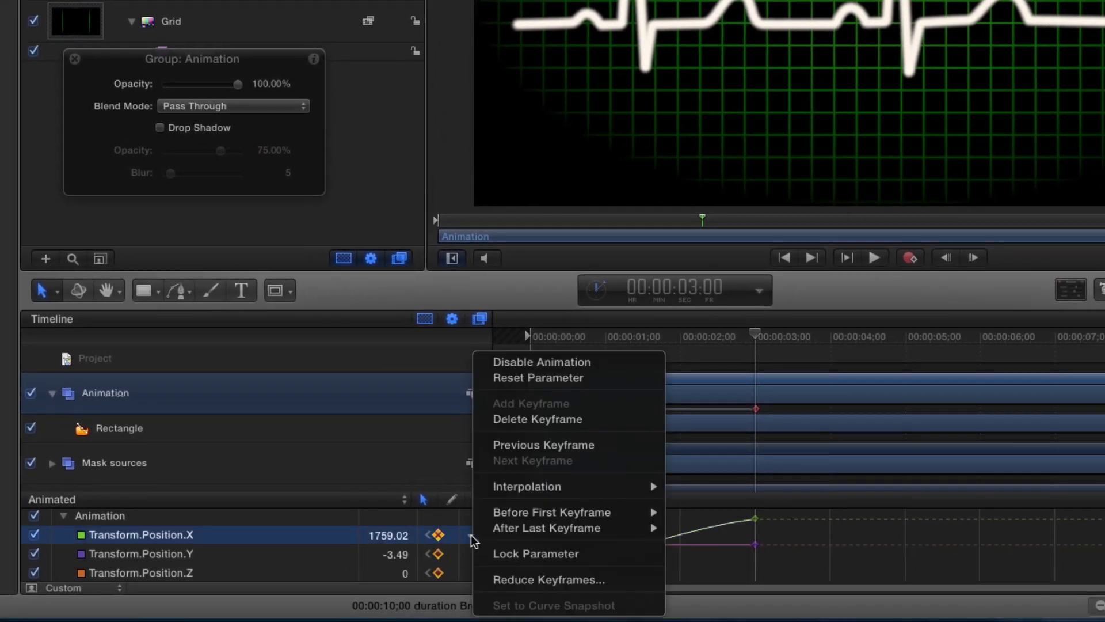
mouse_move(559, 487)
left_click(688, 500)
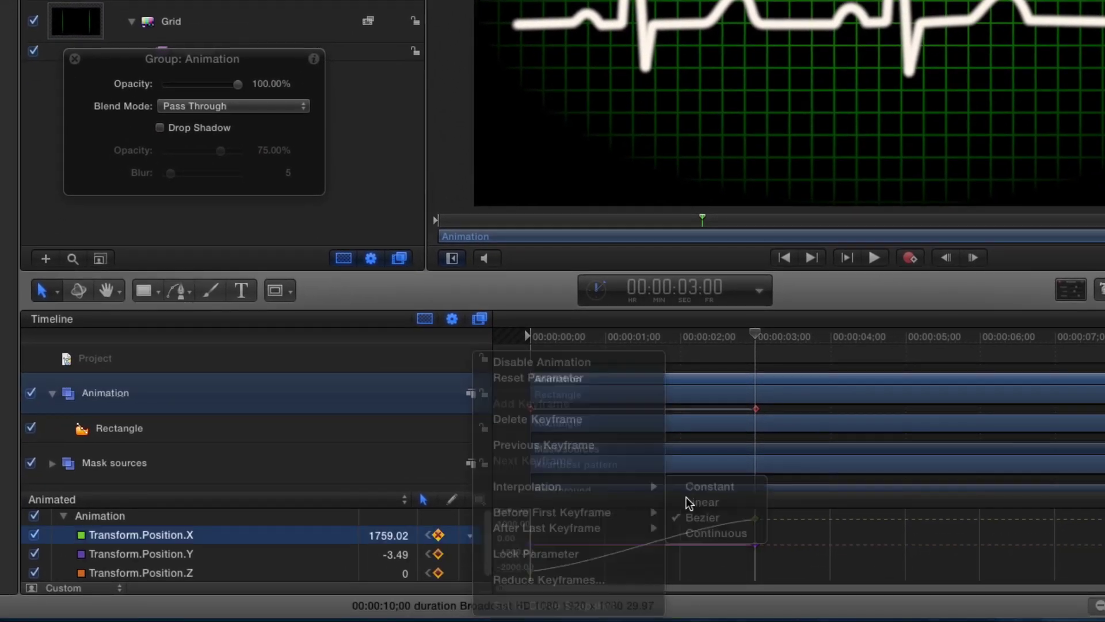
left_click(471, 538)
mouse_move(533, 534)
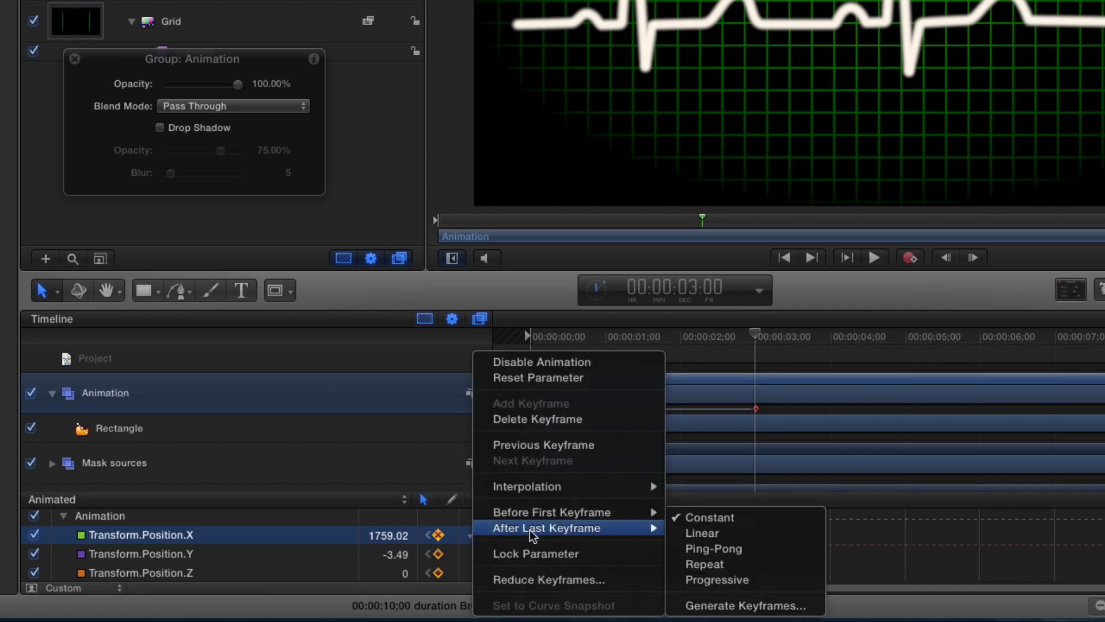
left_click(705, 564)
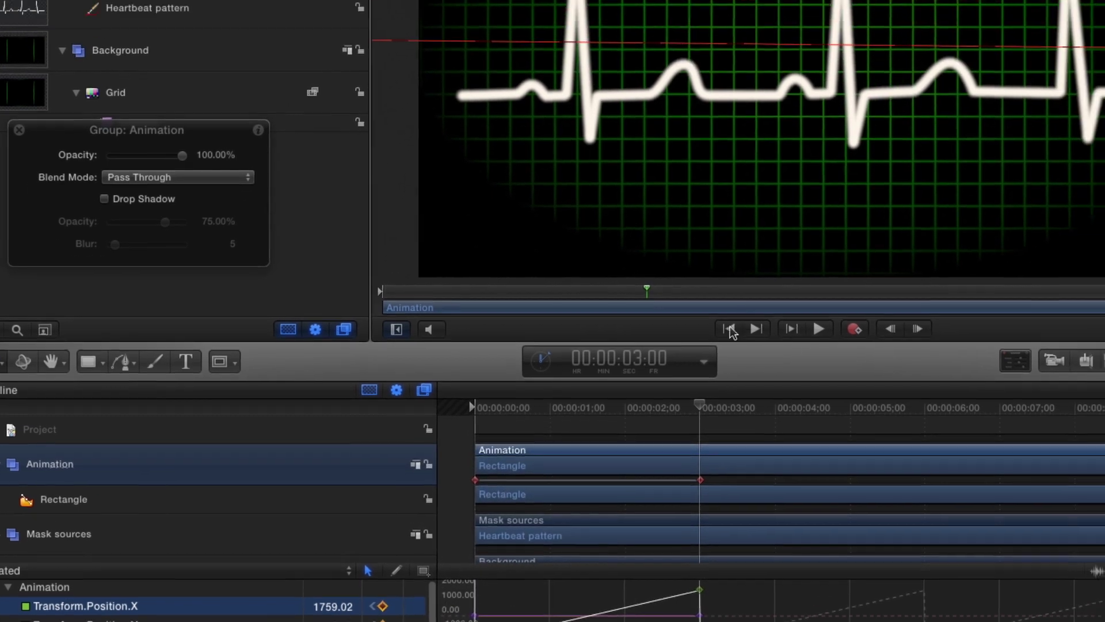
Play the animation from the start to watch the green sweep, then stop playback.
left_click(728, 329)
left_click(818, 329)
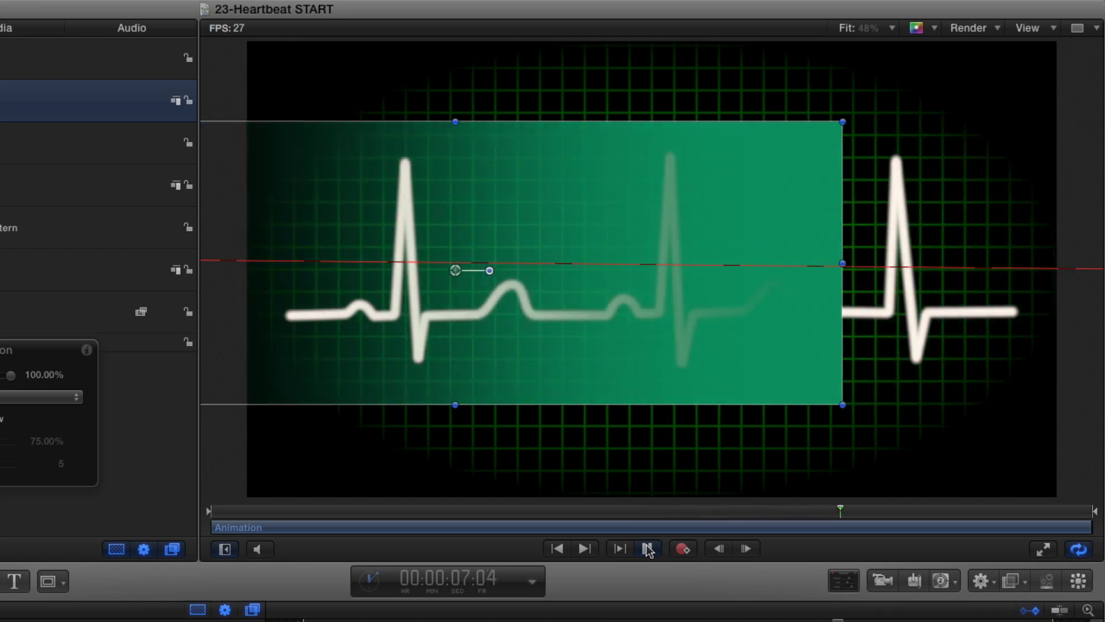
left_click(647, 550)
Add an Image Mask to the Rectangle using Luminance, with Heartbeat pattern as the mask source.
left_click(3, 160)
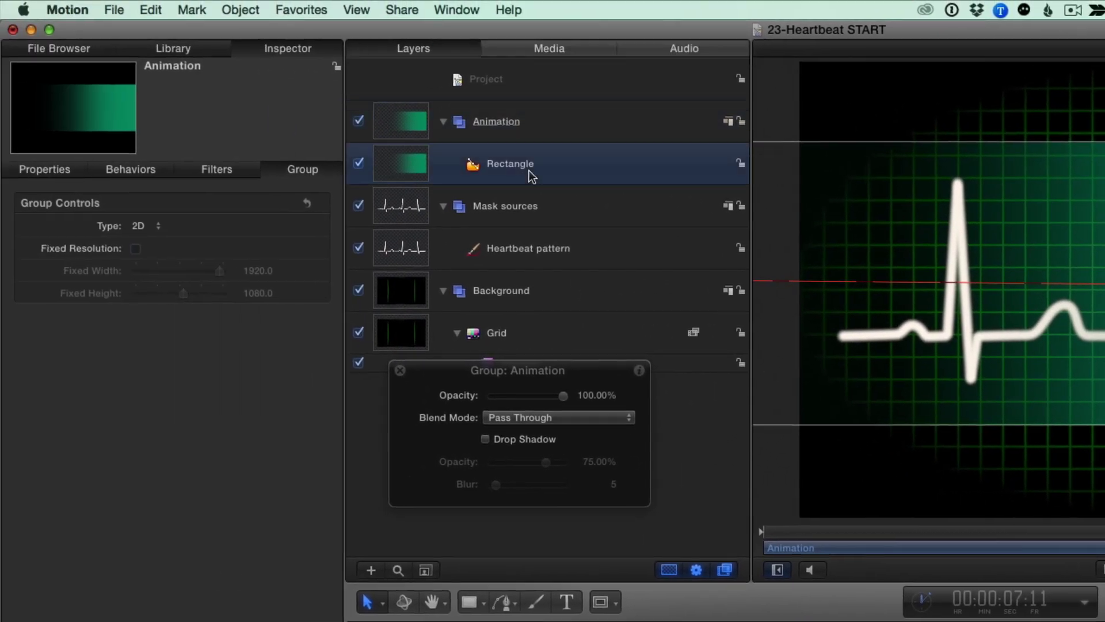
left_click(249, 12)
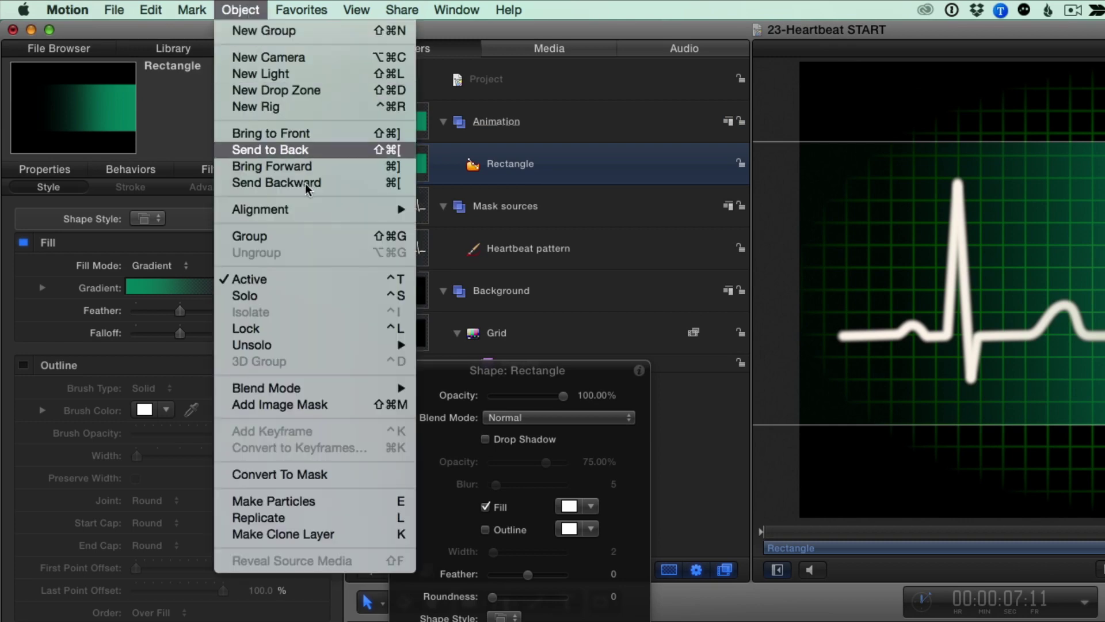
left_click(373, 409)
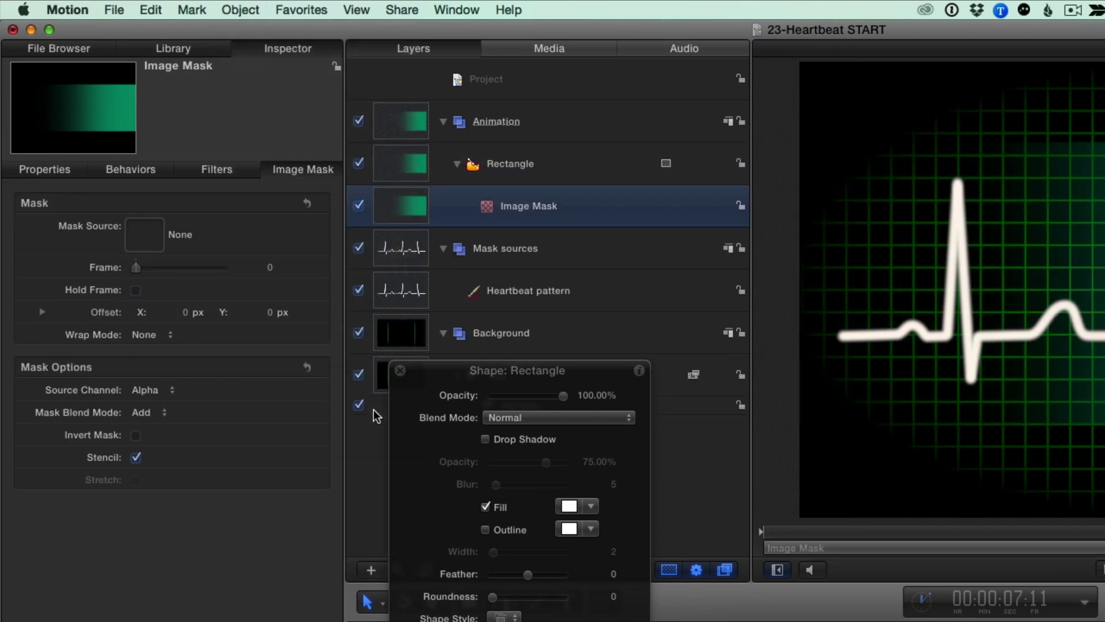
left_click(567, 441)
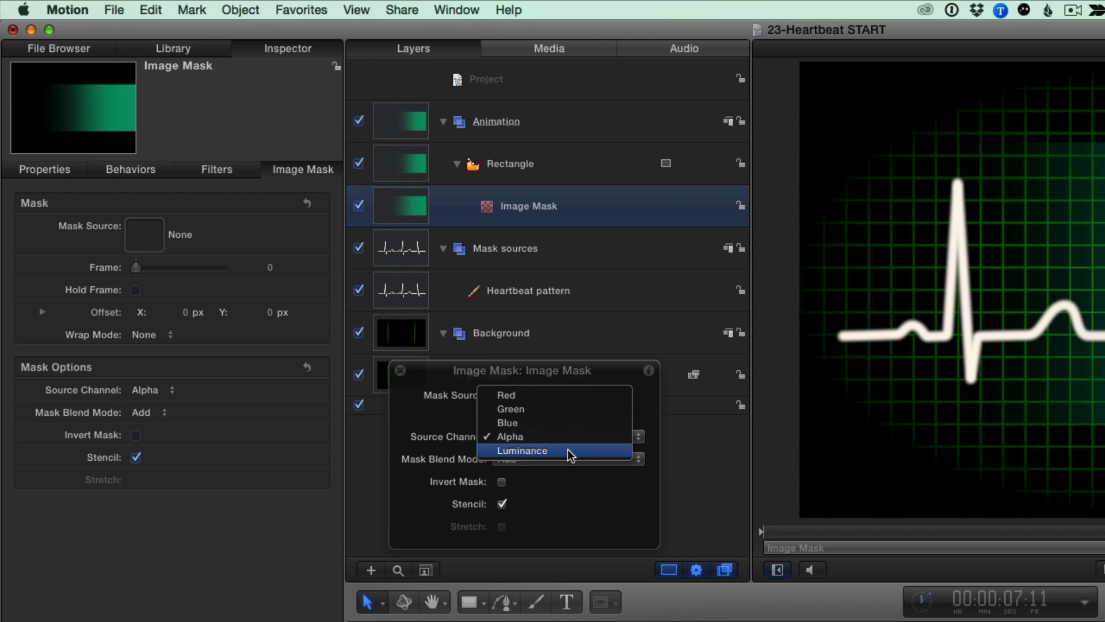
left_click(570, 454)
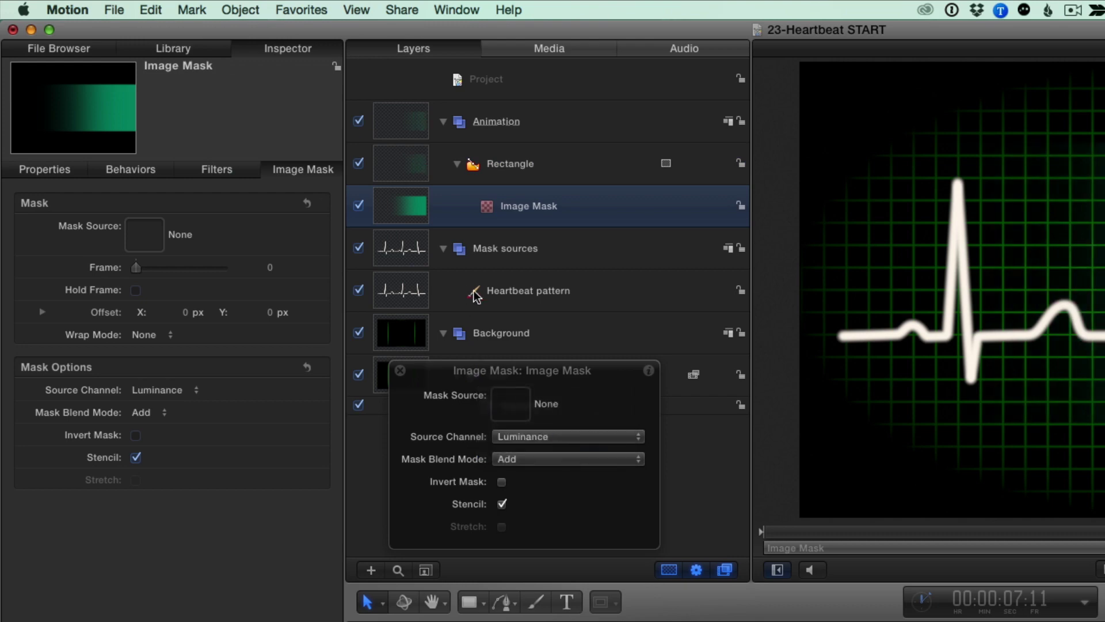
left_click_drag(490, 341, 505, 409)
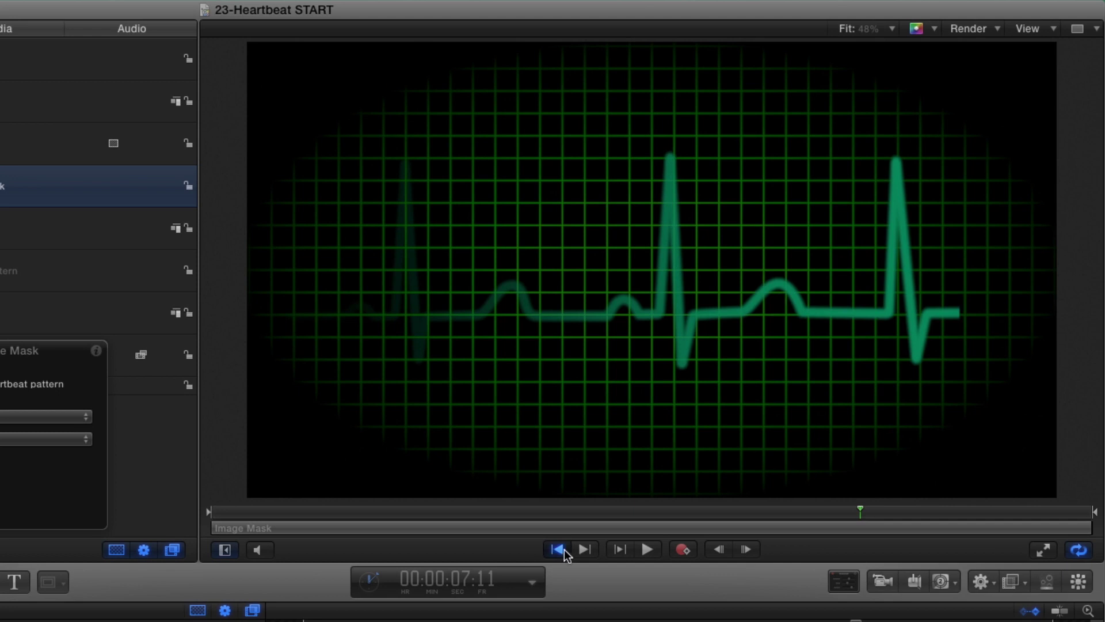
left_click(1104, 569)
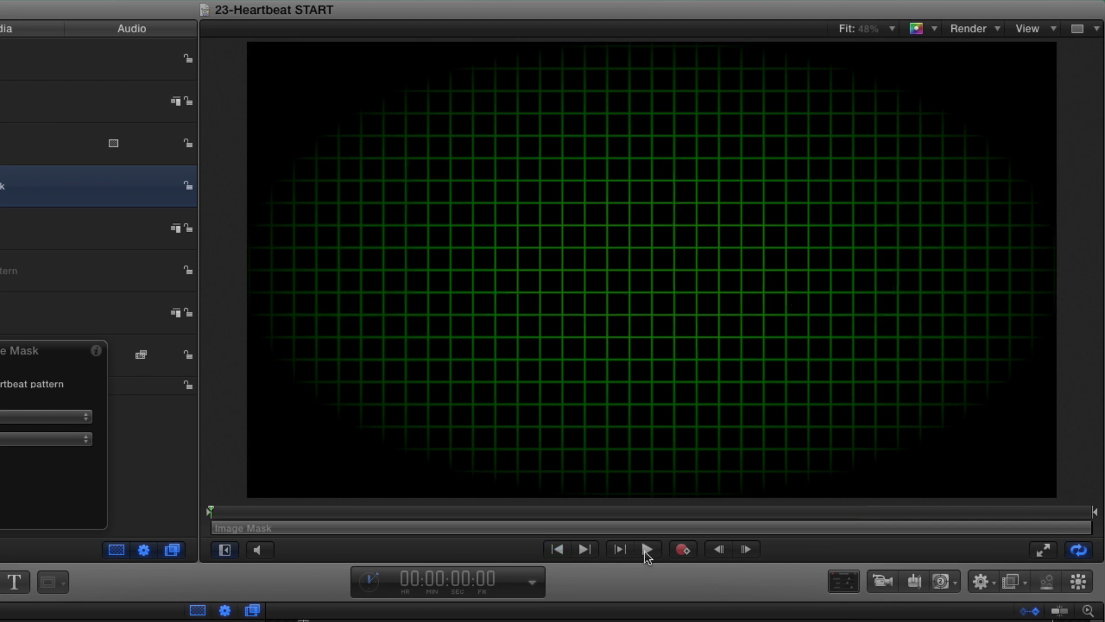
left_click(647, 549)
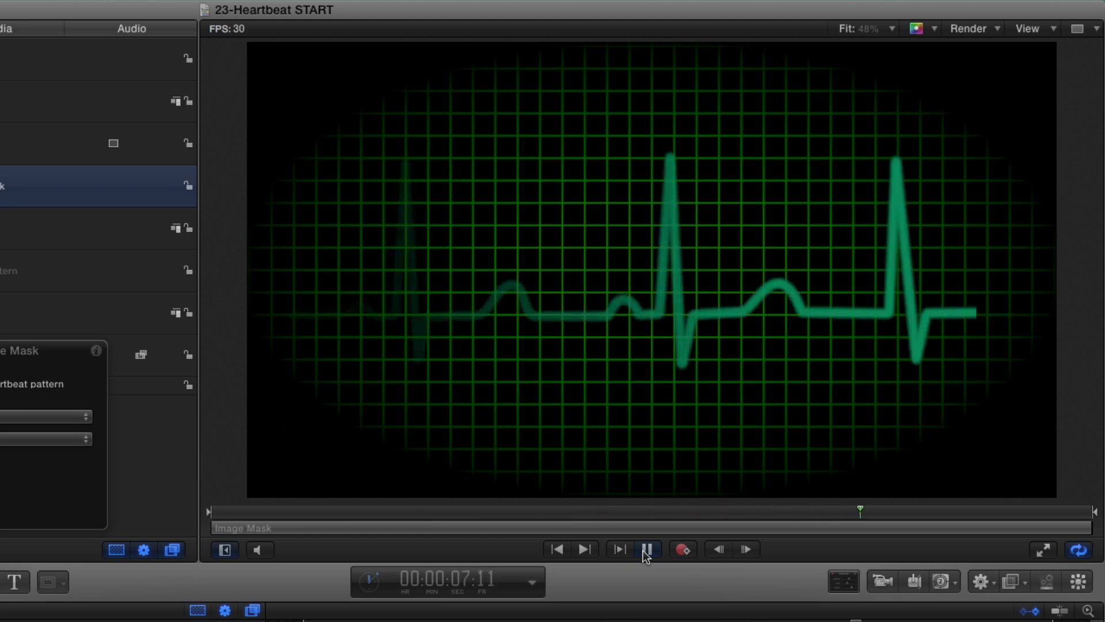
left_click(647, 550)
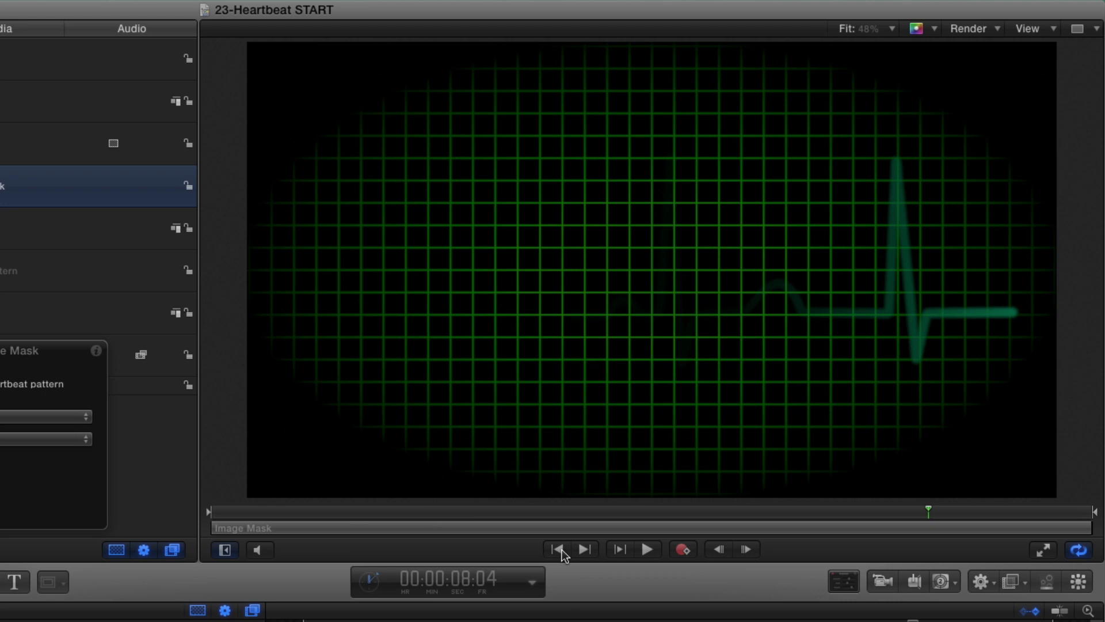
left_click(558, 550)
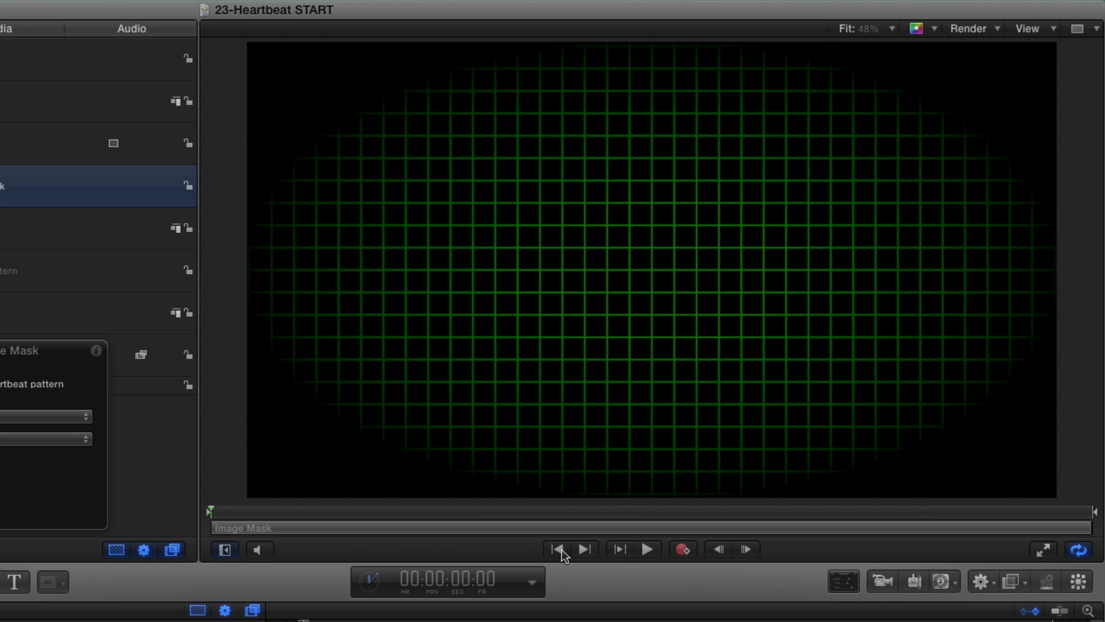
Draw a vertical line near the grid's left edge inside the Animation group.
left_click(39, 101)
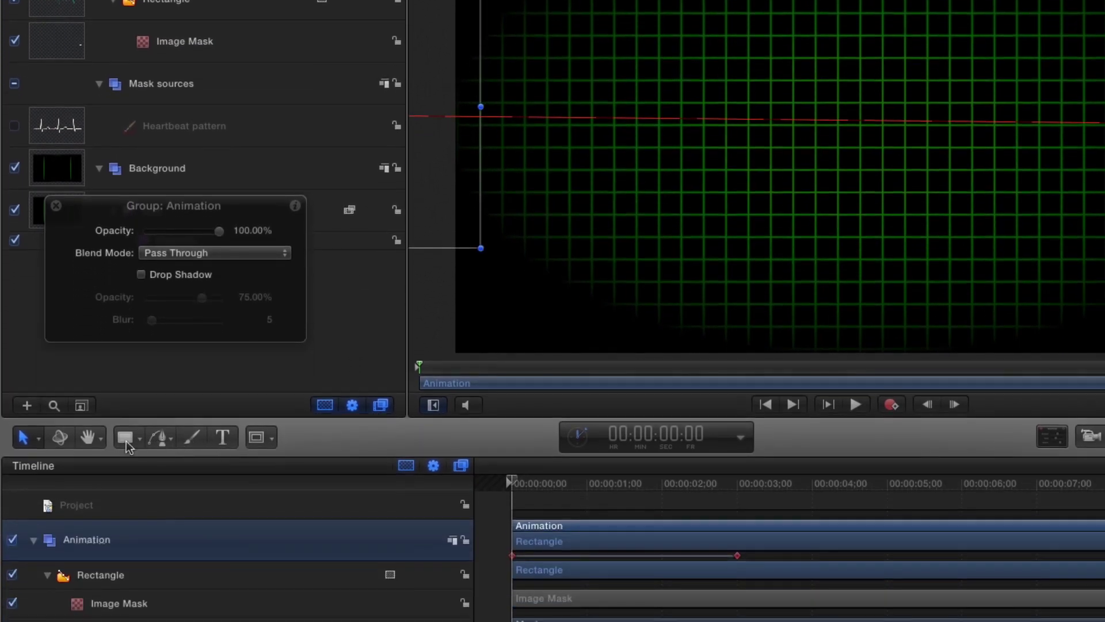
left_click(128, 446)
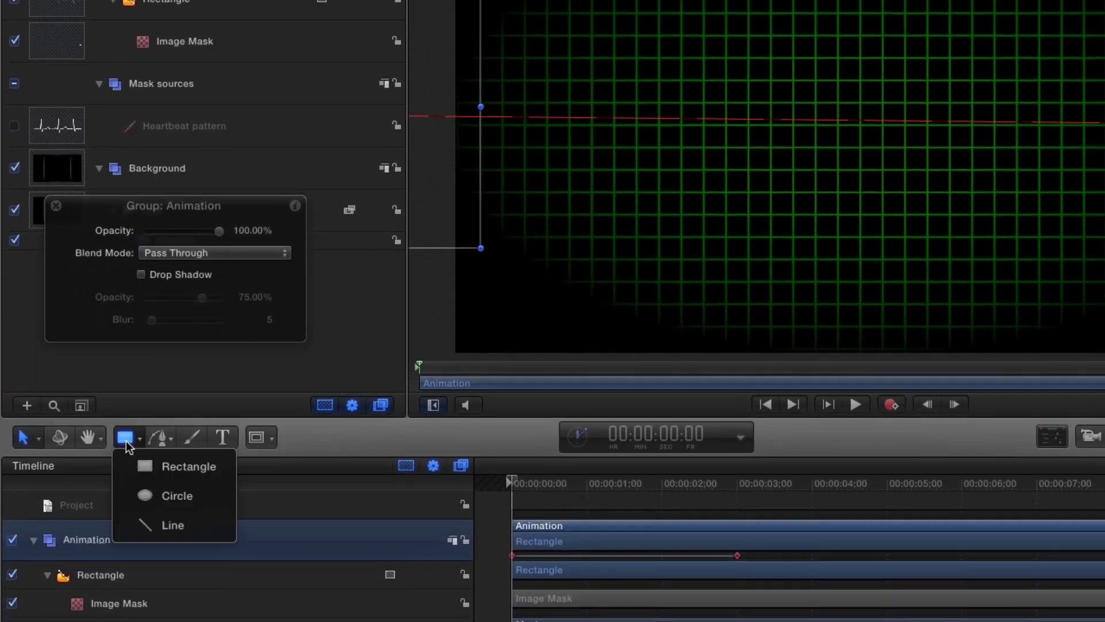
left_click(141, 525)
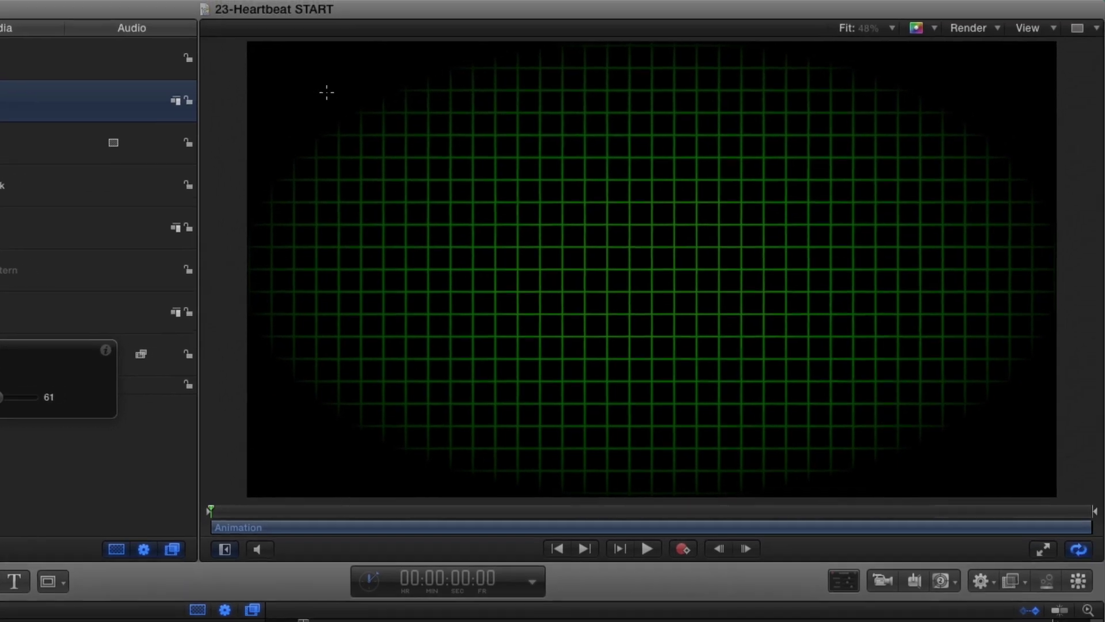
left_click_drag(327, 92, 332, 153)
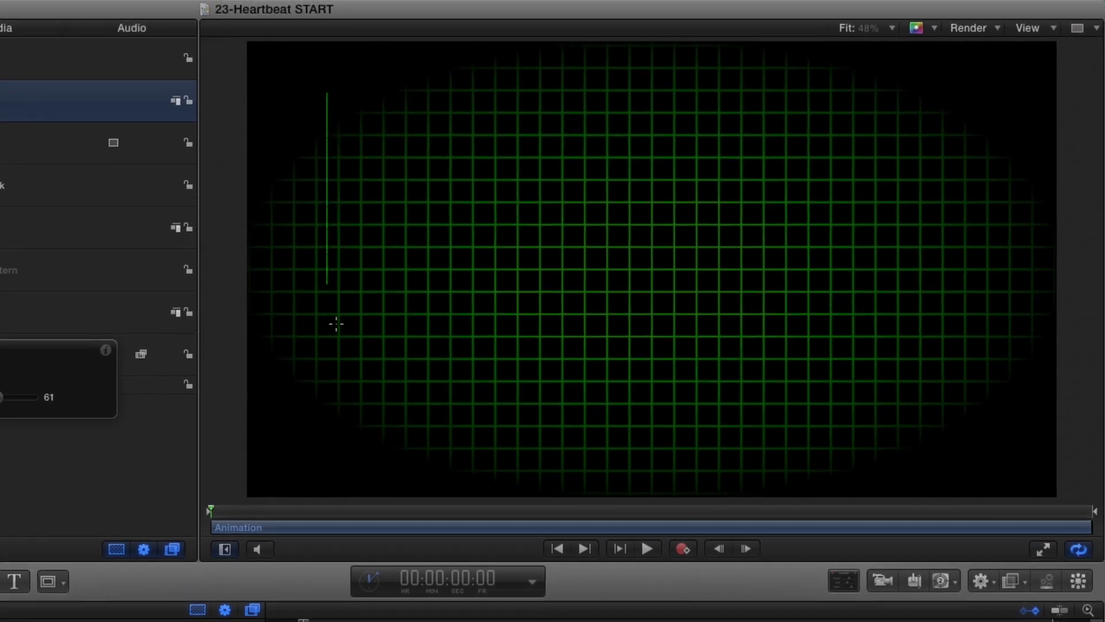
left_click_drag(339, 427, 339, 427)
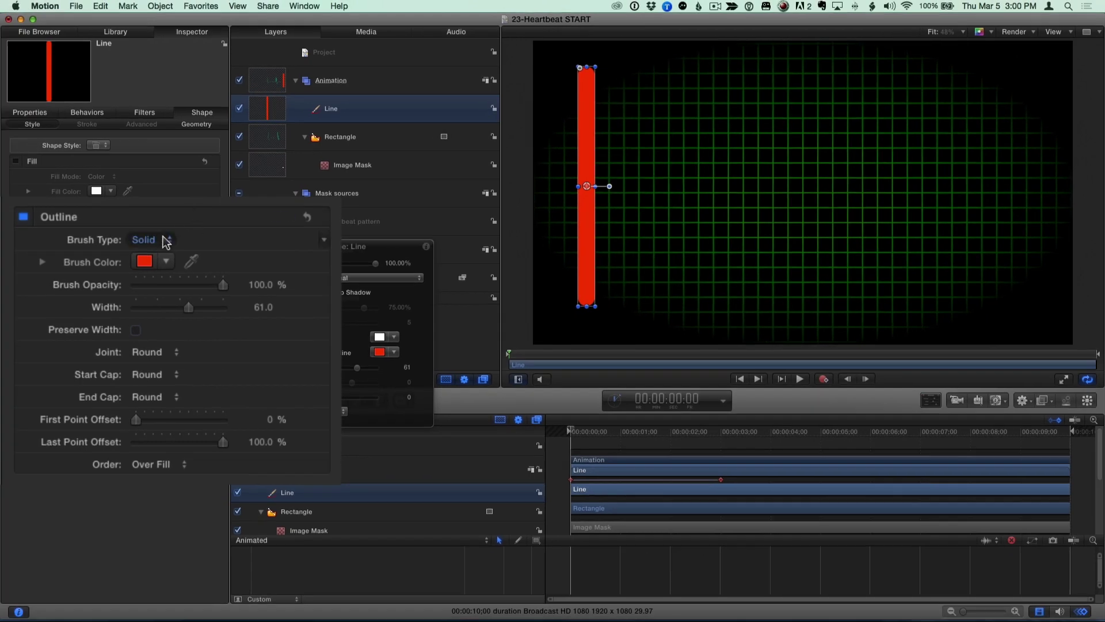
Give the line an Airbrush stroke of width 45 in teal, then play to check it.
left_click(165, 240)
left_click(164, 248)
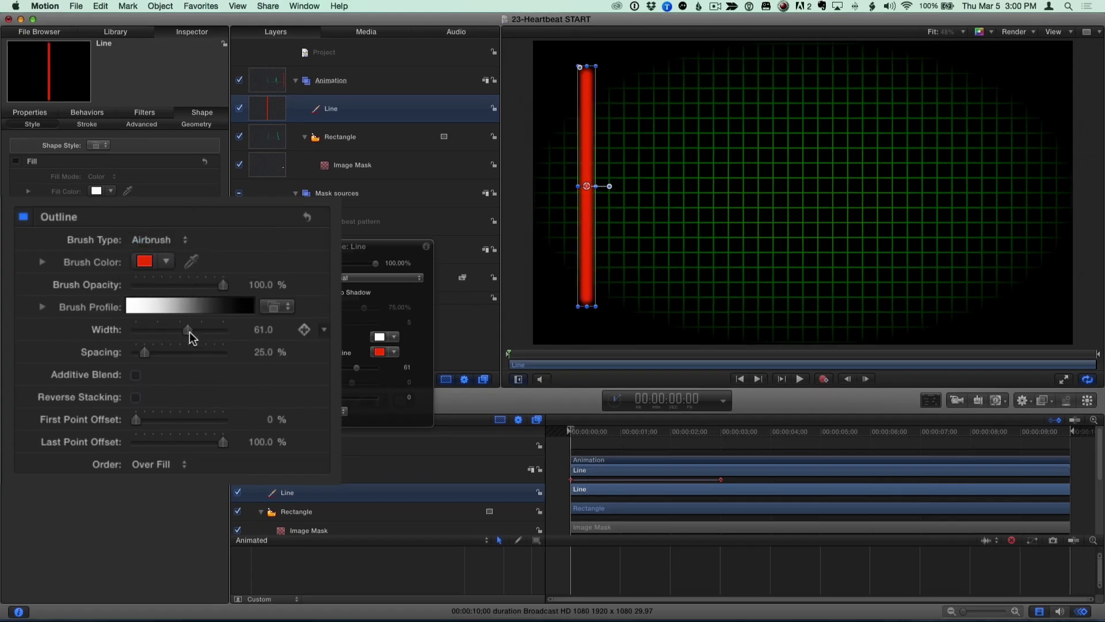
left_click_drag(189, 331, 175, 331)
left_click(166, 261)
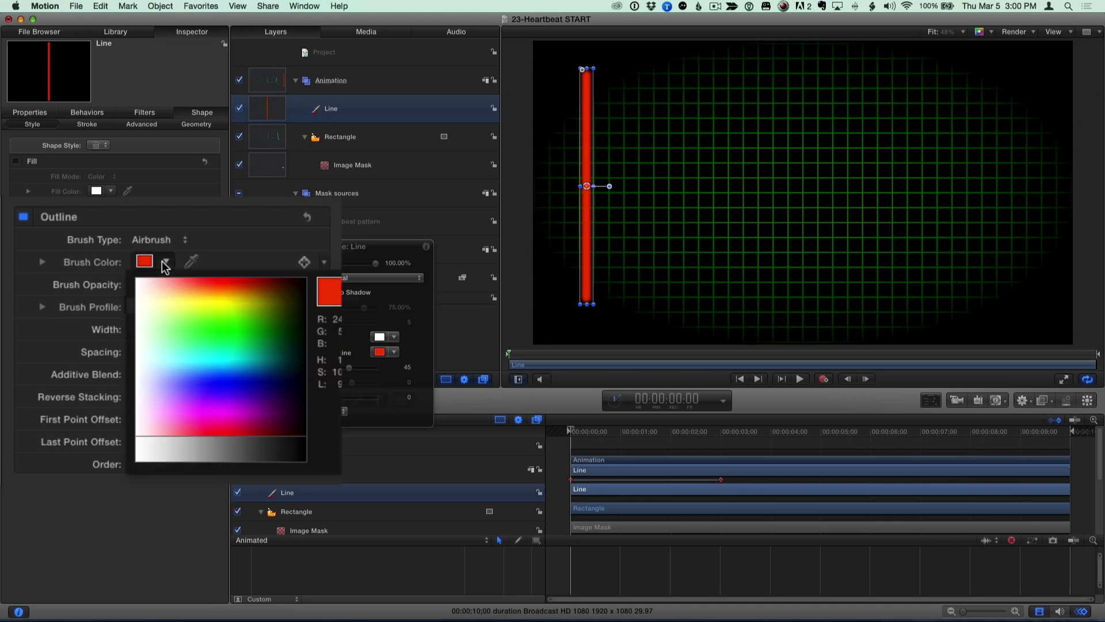
mouse_move(248, 299)
left_mouse_down()
mouse_move(267, 329)
mouse_move(256, 352)
mouse_move(222, 339)
left_mouse_up()
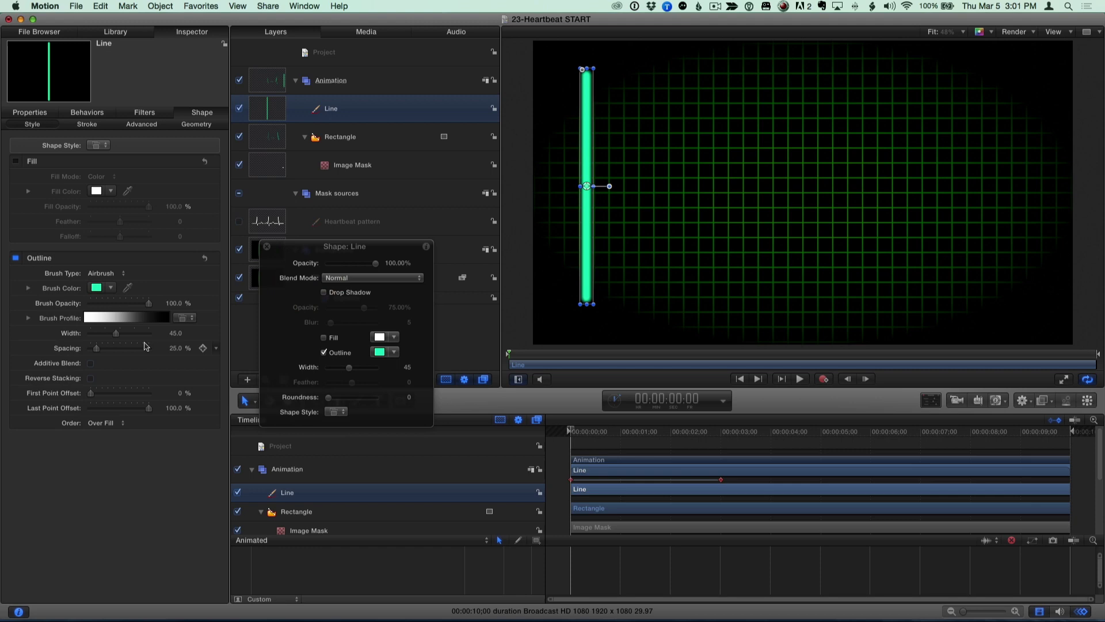
key("space")
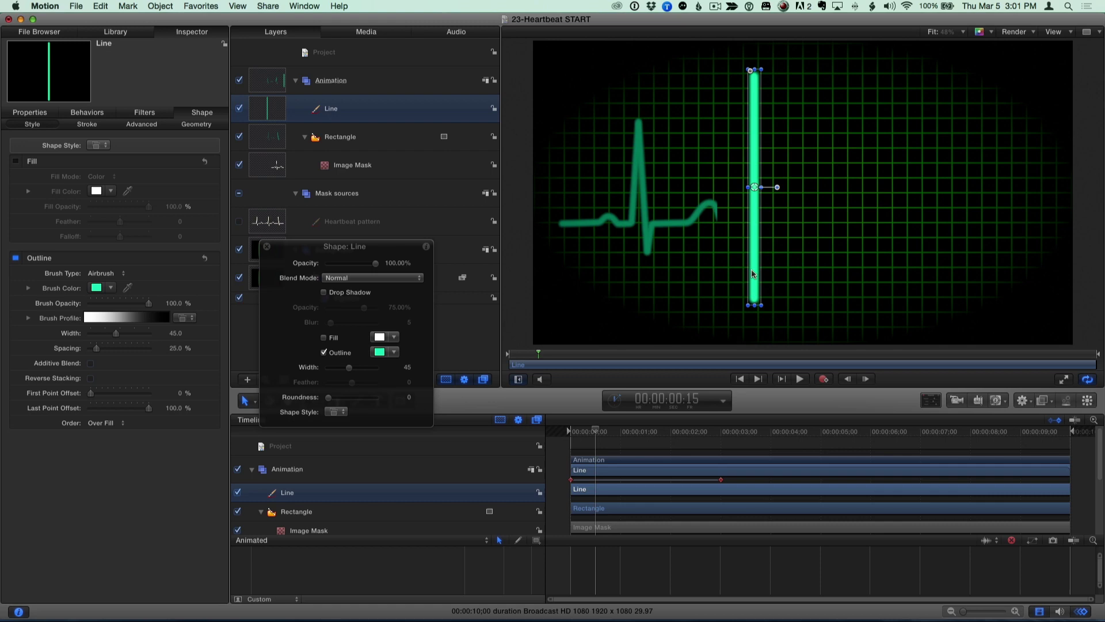
Shift the line left onto the trace's leading edge, then move the HUD down to reveal the lower layers.
left_click_drag(753, 274, 718, 272)
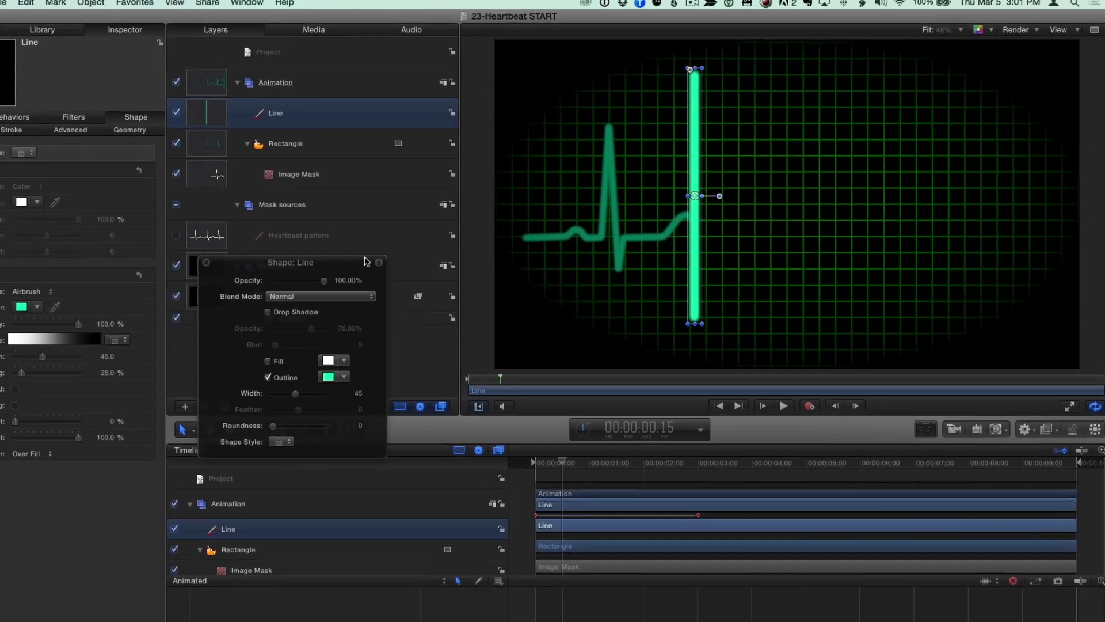
left_click_drag(396, 246, 393, 350)
Duplicate the Heartbeat pattern layer and rename the copy 'Head'.
left_click(212, 274)
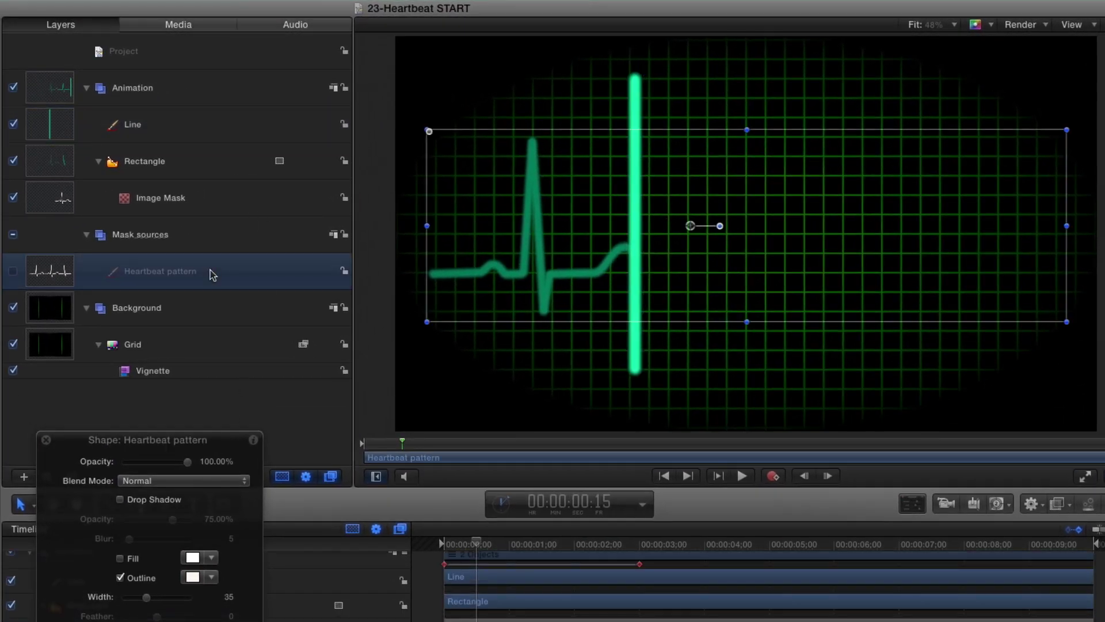
key("super+d")
double_click(201, 272)
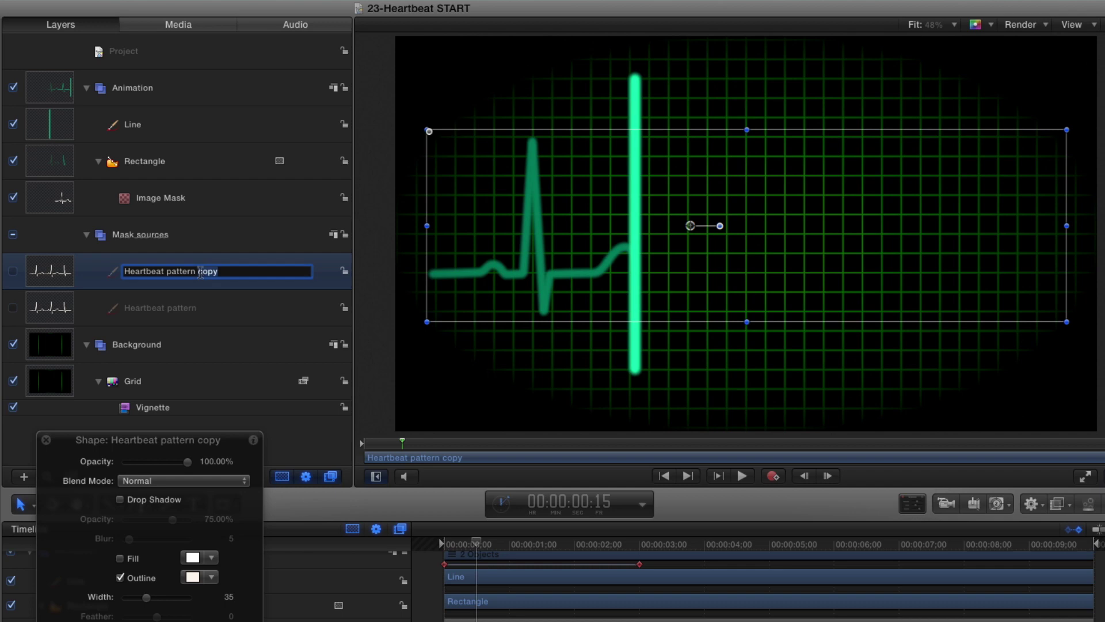
triple_click(201, 272)
type("Head")
key("Return")
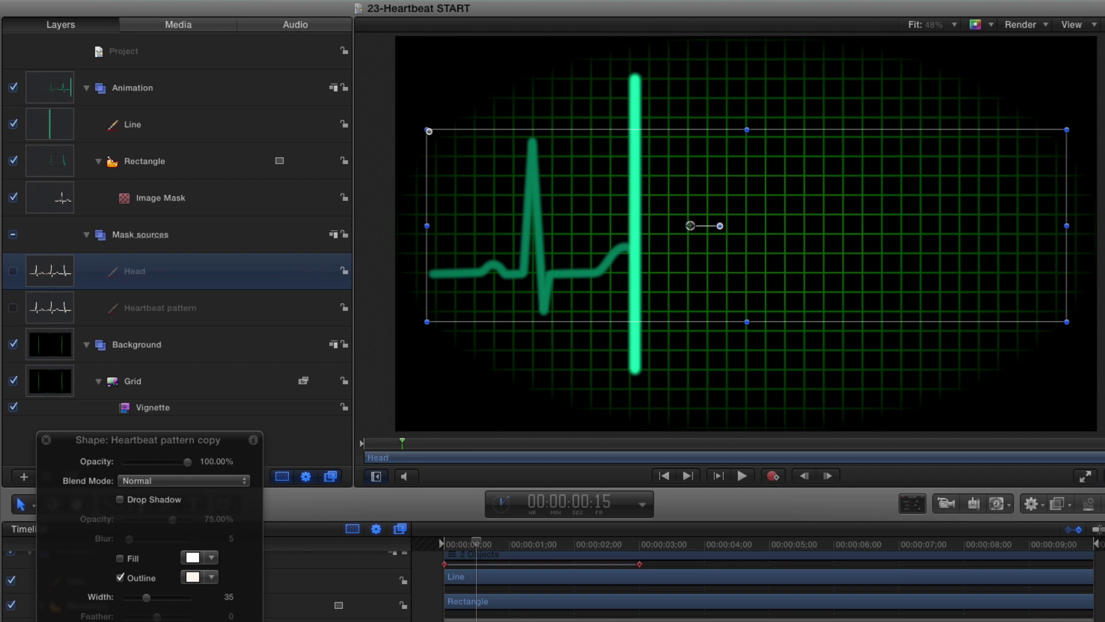
Add an Image Mask to the Line with Head as source and Luminance as the channel.
left_click(183, 136)
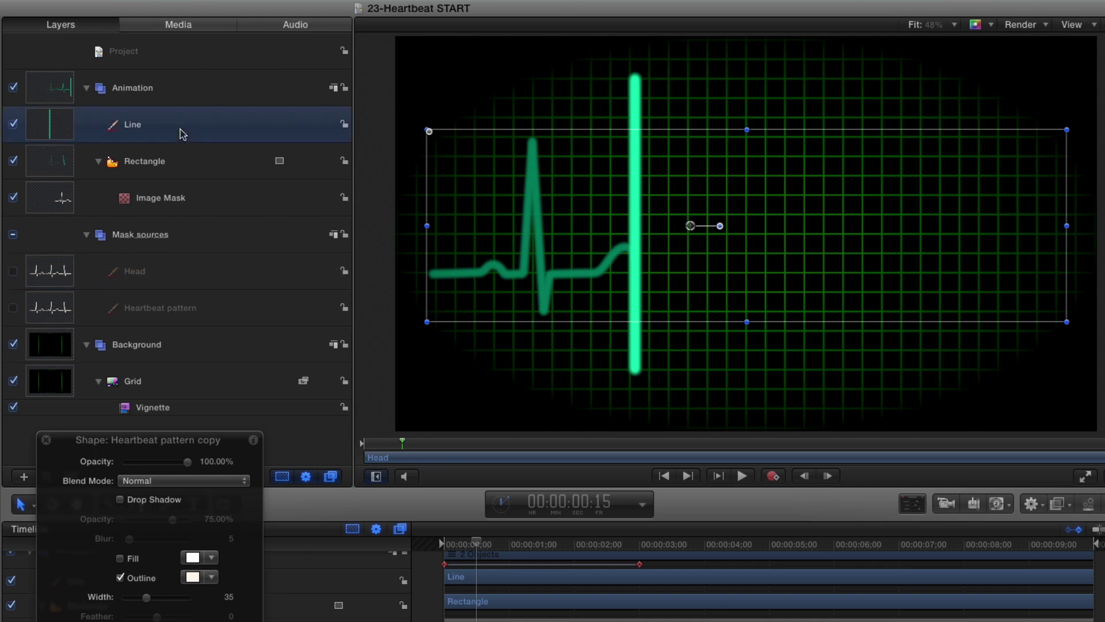
key("shift+super+m")
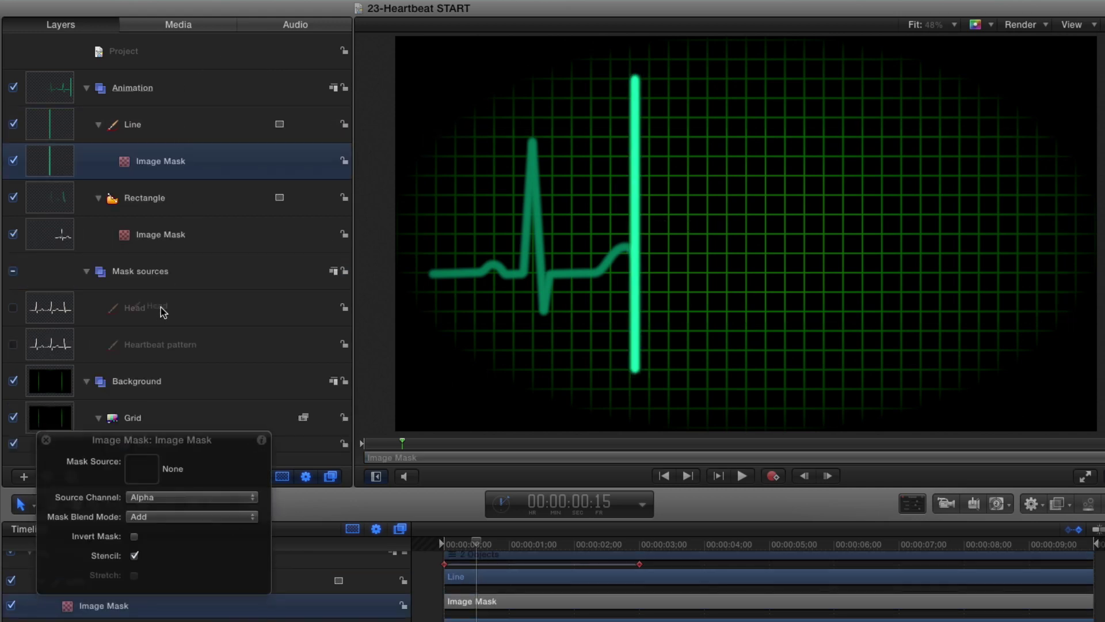
left_click_drag(176, 332, 149, 473)
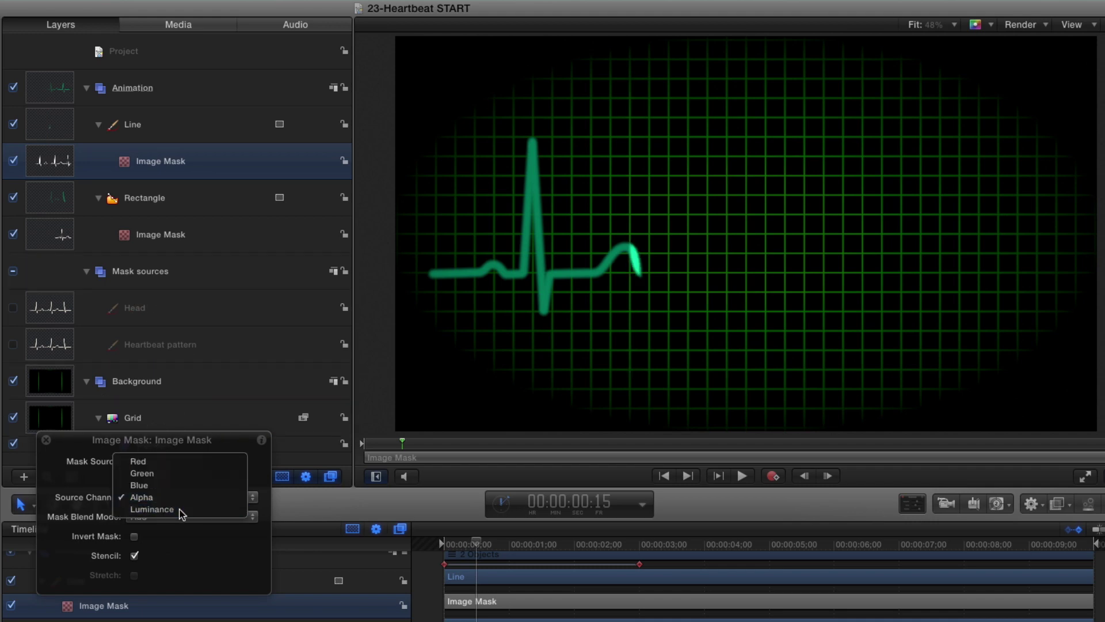
left_click(152, 509)
left_click(236, 308)
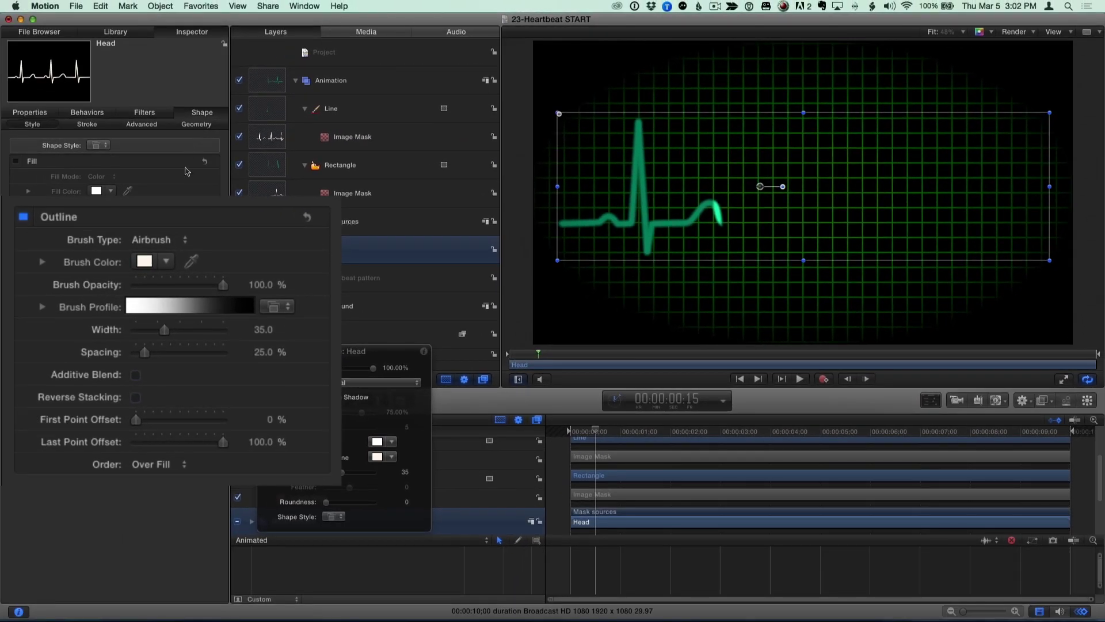
Raise Head's airbrush outline width to 71 to enlarge the glowing tip.
left_click_drag(167, 331, 123, 335)
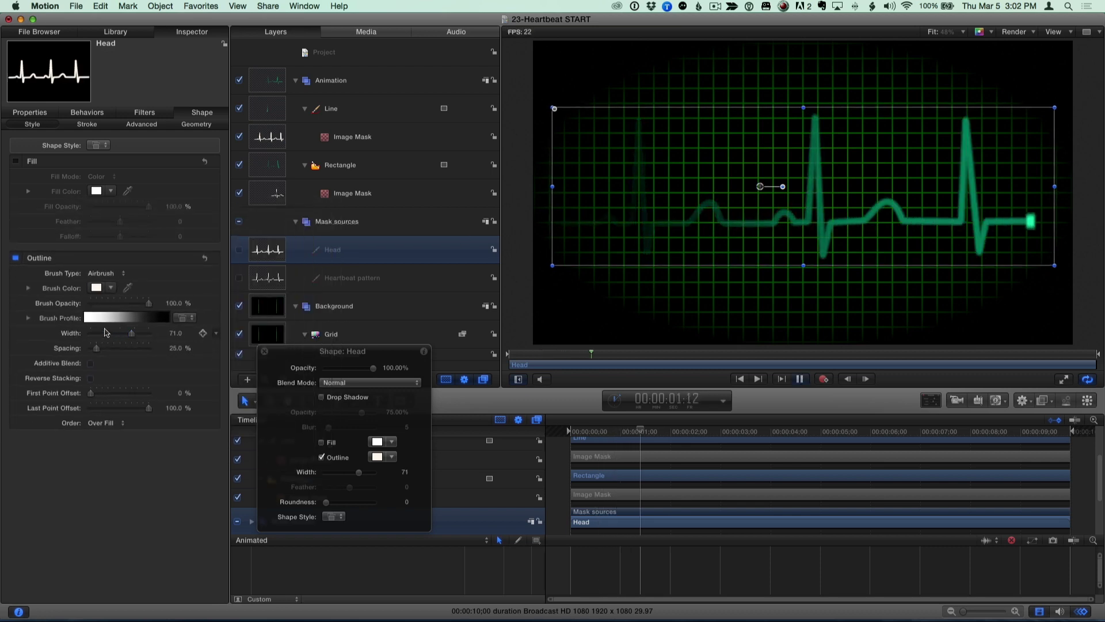